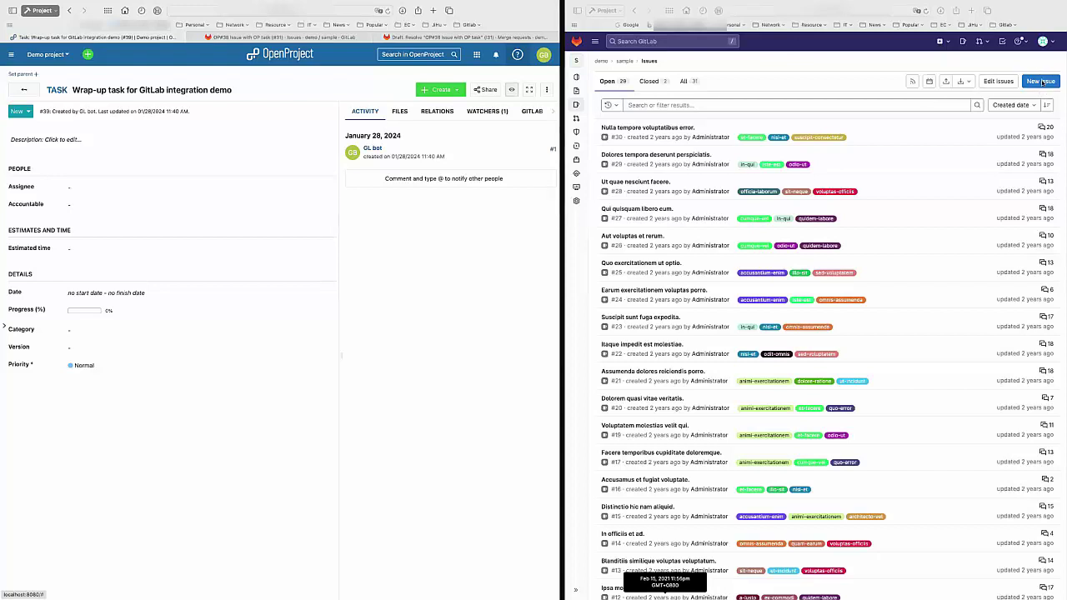
# Start a new issue in the GitLab sample project with the title "OP#39 Interaction with OpenProject".
pyautogui.click(1042, 81)
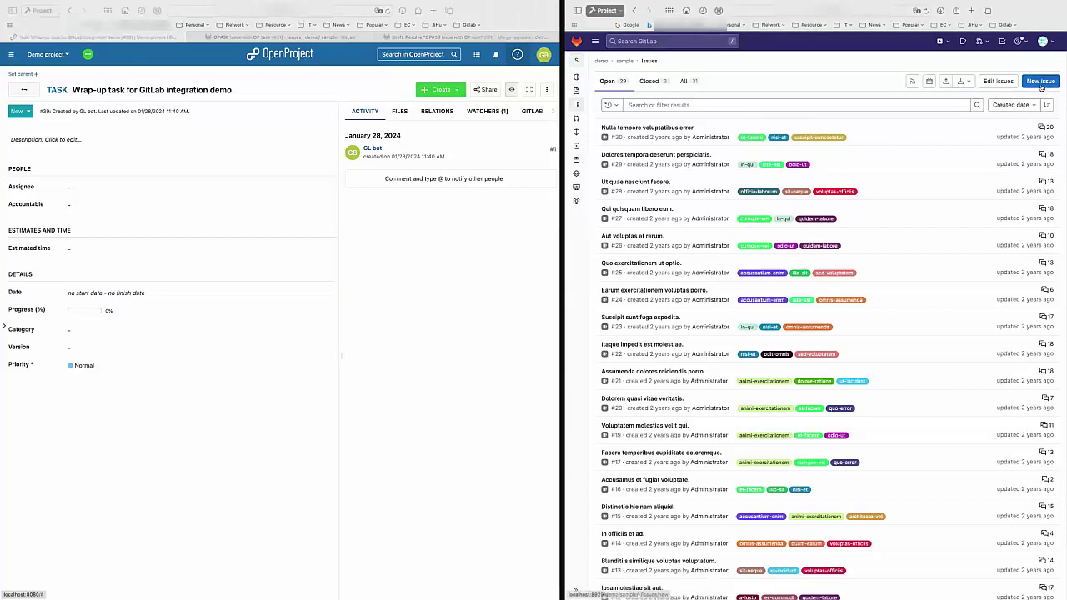
pyautogui.click(1041, 84)
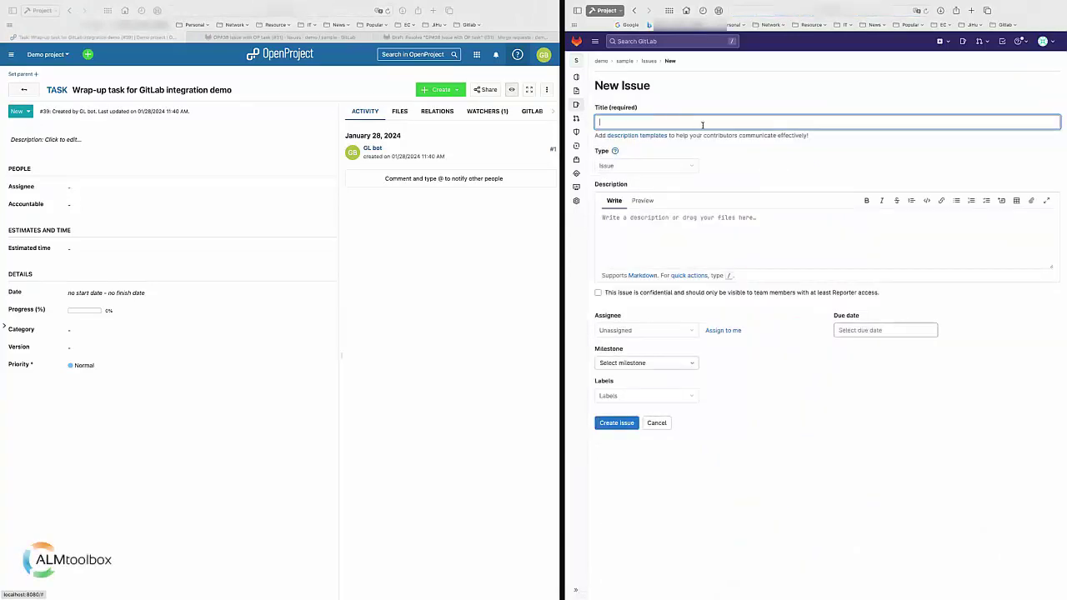
pyautogui.write('OP')
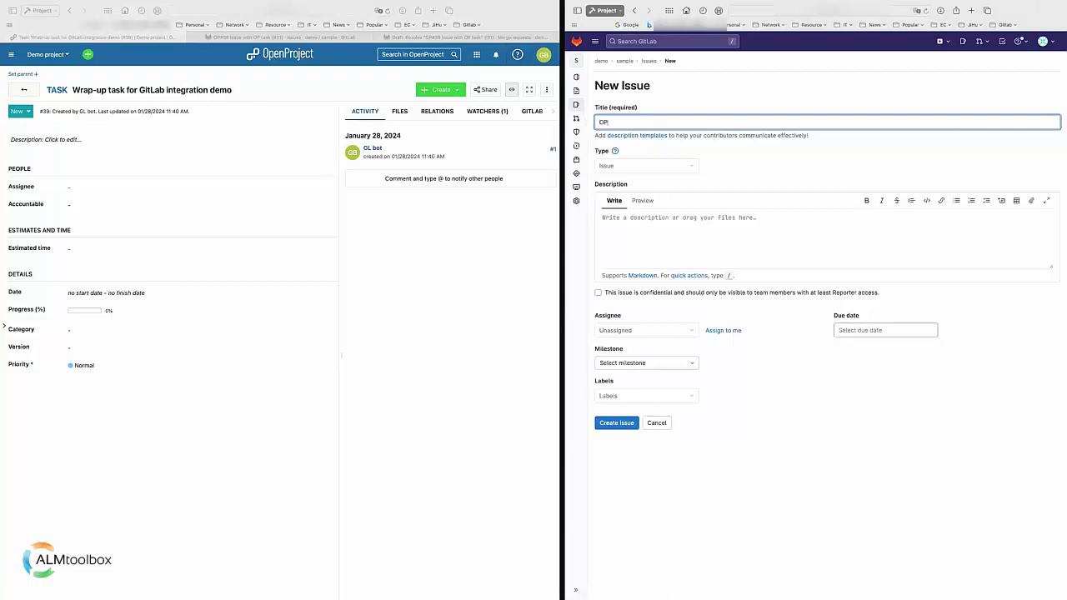
pyautogui.write('#')
pyautogui.write('38')
pyautogui.press('BackSpace')
pyautogui.write('Interation with')
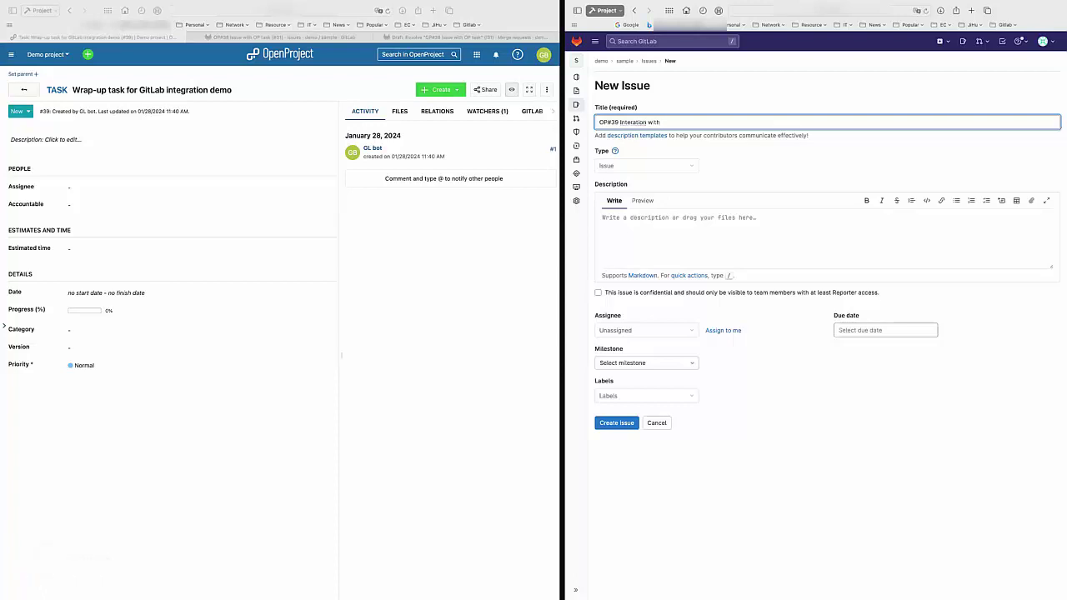
pyautogui.press('BackSpace')
pyautogui.press('BackSpace')
pyautogui.press('BackSpace')
pyautogui.press('BackSpace')
pyautogui.press('BackSpace')
pyautogui.press('BackSpace')
pyautogui.press('BackSpace')
pyautogui.press('BackSpace')
pyautogui.press('BackSpace')
pyautogui.write('ction with OpenProject')
# Enter "Let's get started here." as the issue description and create the issue.
pyautogui.click(678, 215)
pyautogui.write('Let')
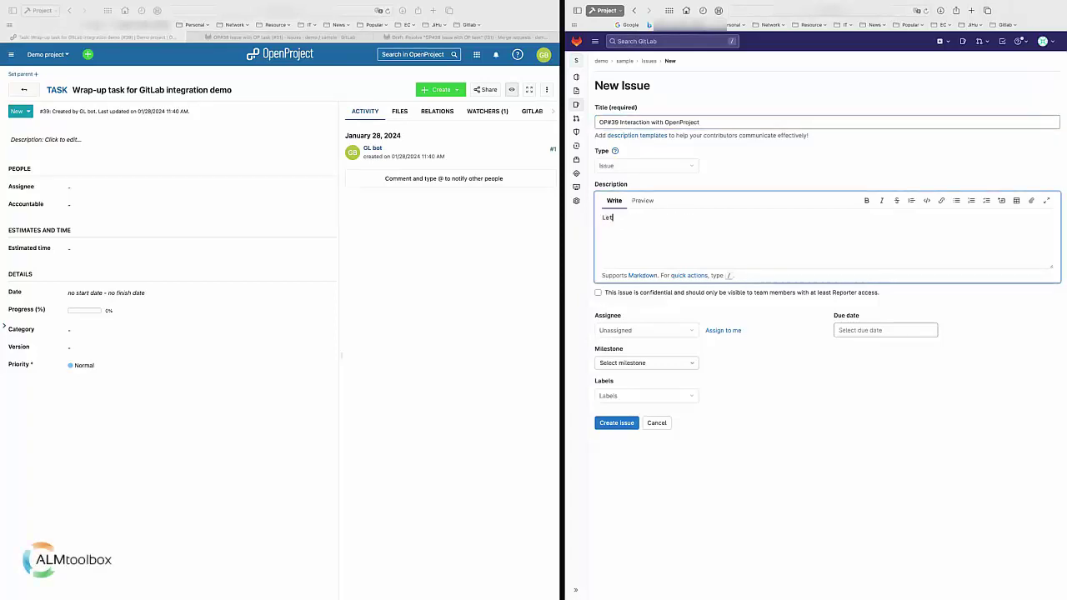
pyautogui.write("'s get started here.")
pyautogui.click(623, 426)
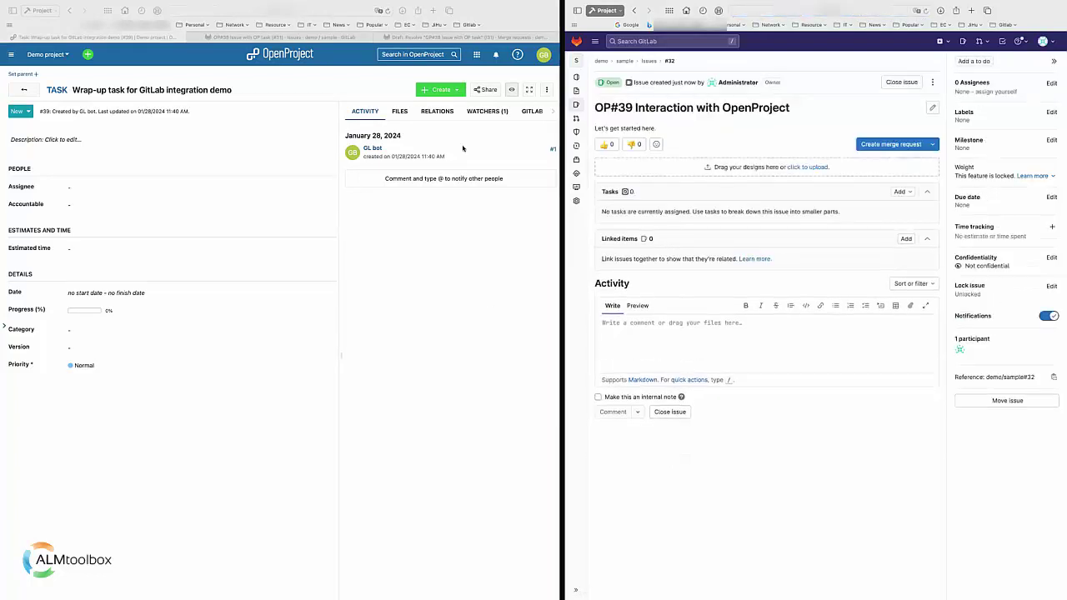
# In OpenProject, check the task's GitLab links and activity, open the linked issue, and return to the task.
pyautogui.click(530, 111)
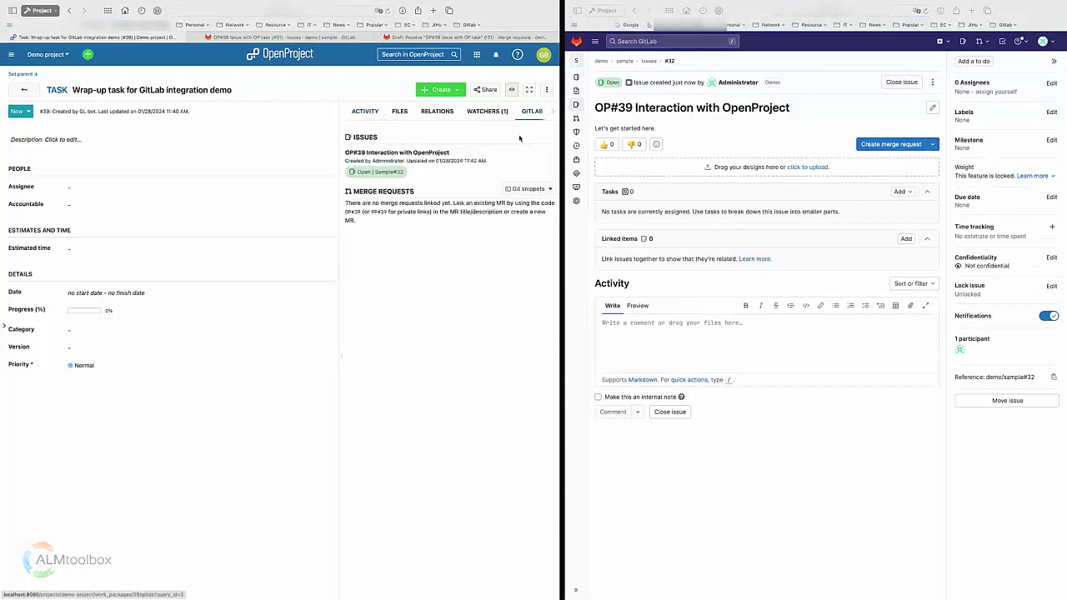
pyautogui.click(364, 112)
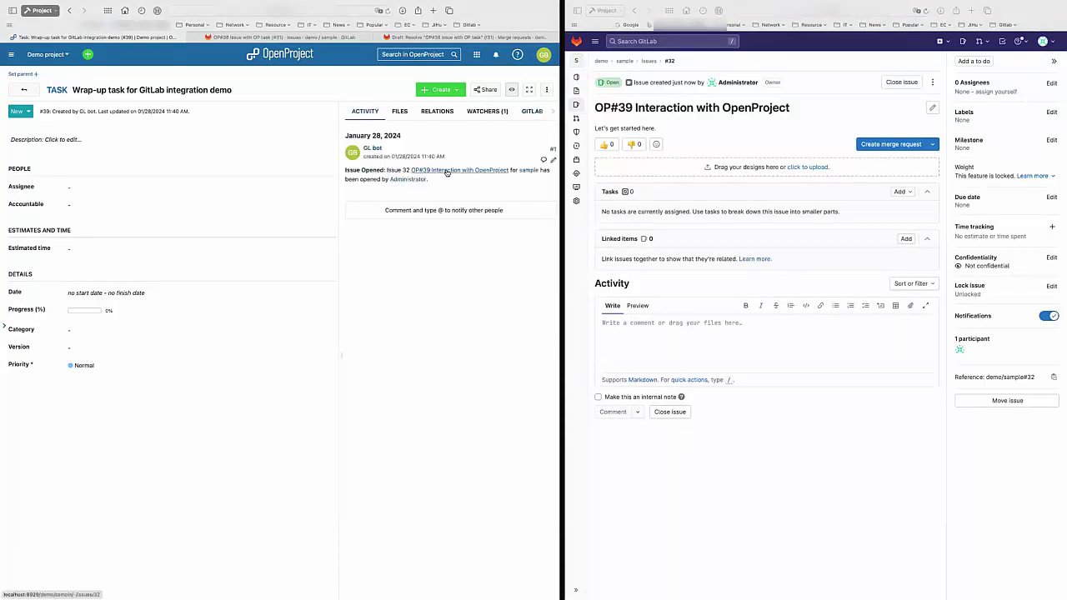
pyautogui.click(525, 116)
pyautogui.click(382, 172)
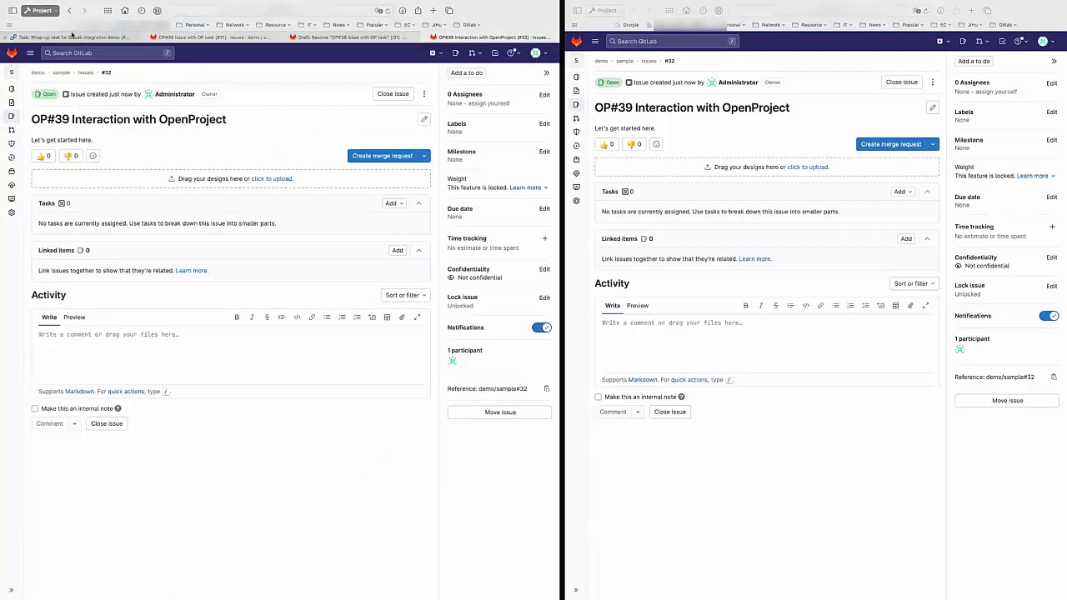
pyautogui.click(73, 36)
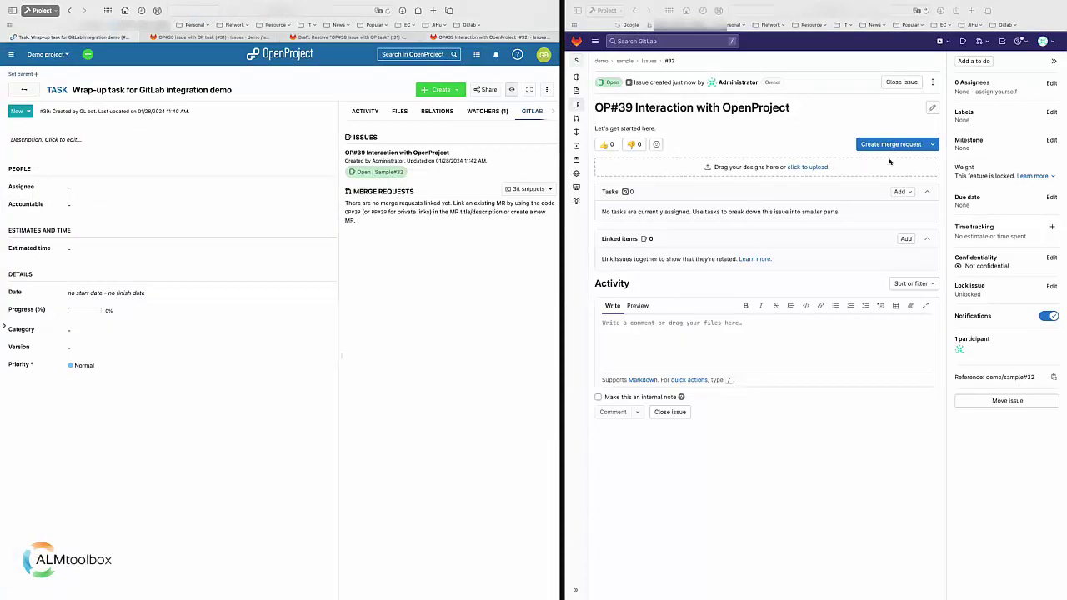
# In GitLab, write "I have a comment now." as a comment on issue #32, with the word "comment" in bold.
pyautogui.click(754, 340)
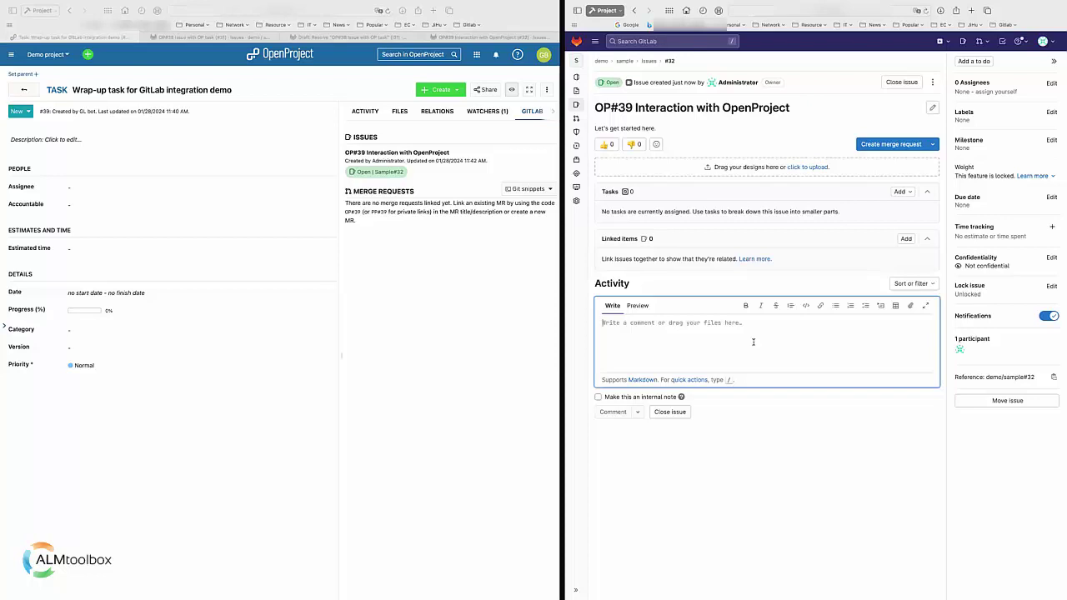
pyautogui.write('I have ')
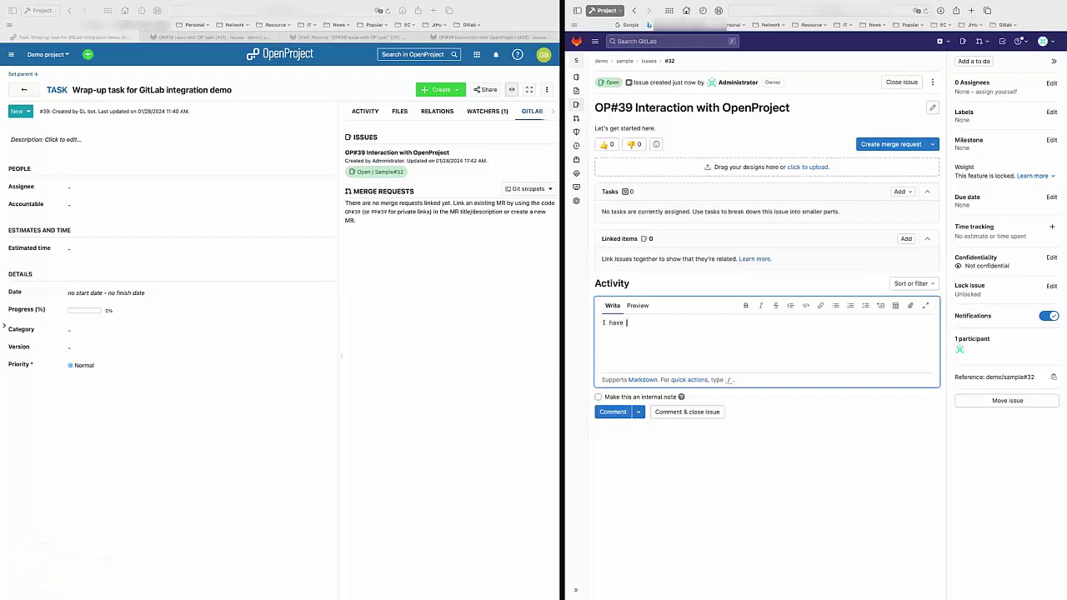
pyautogui.write('a comment now.')
pyautogui.doubleClick(647, 323)
pyautogui.hotkey('ctrl', 'b')
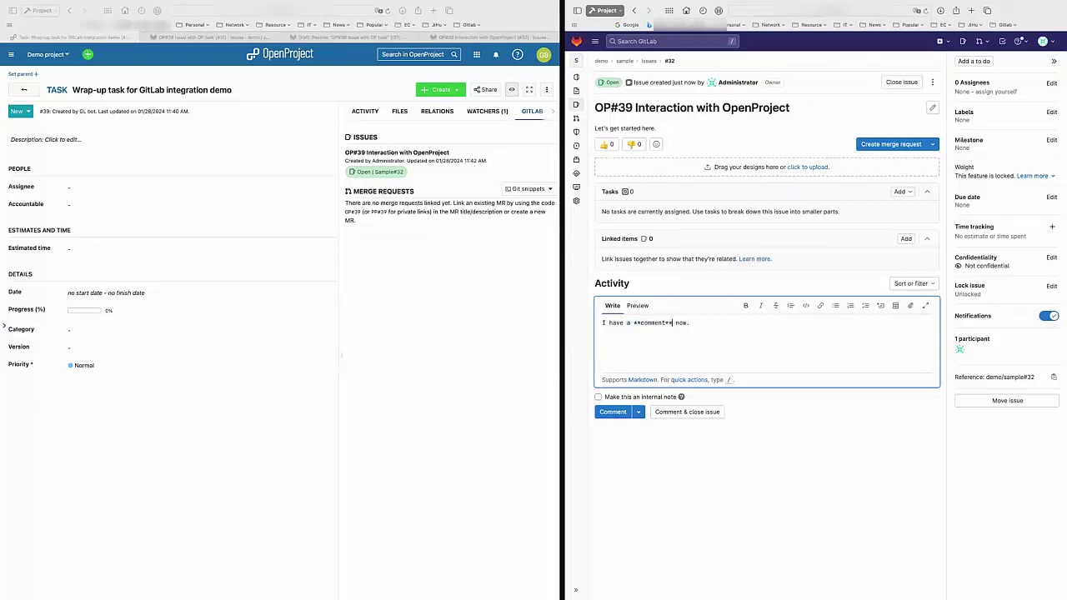
# Add a bulleted list with "Point 1" and "Point 2" below the comment sentence.
pyautogui.click(697, 324)
pyautogui.press('Return')
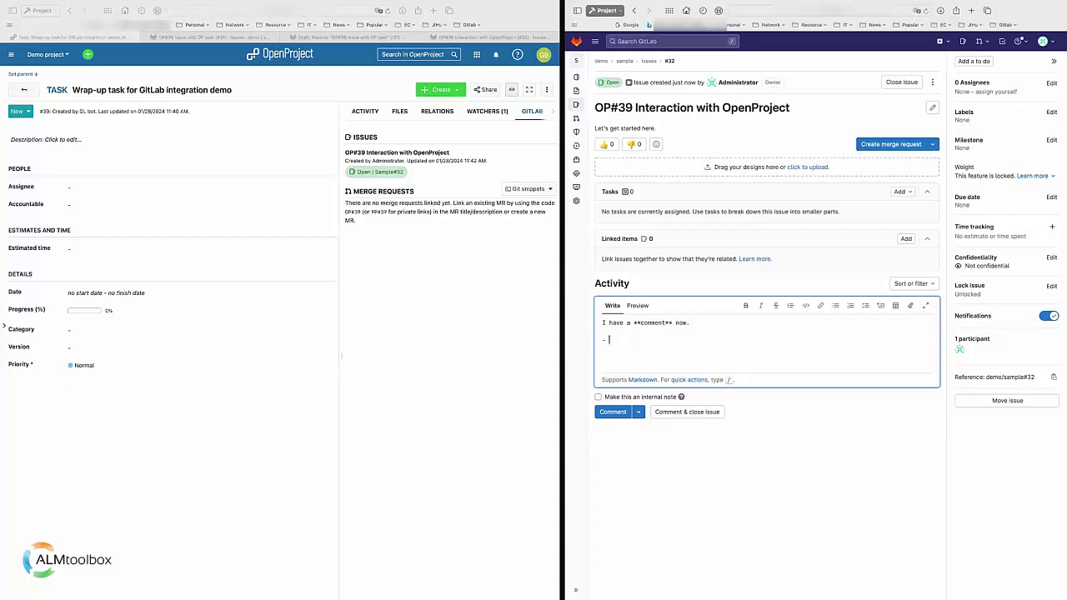
pyautogui.write('- Point ')
pyautogui.write('1 - ')
pyautogui.write('Point 2')
pyautogui.press('Return')
pyautogui.press('Return')
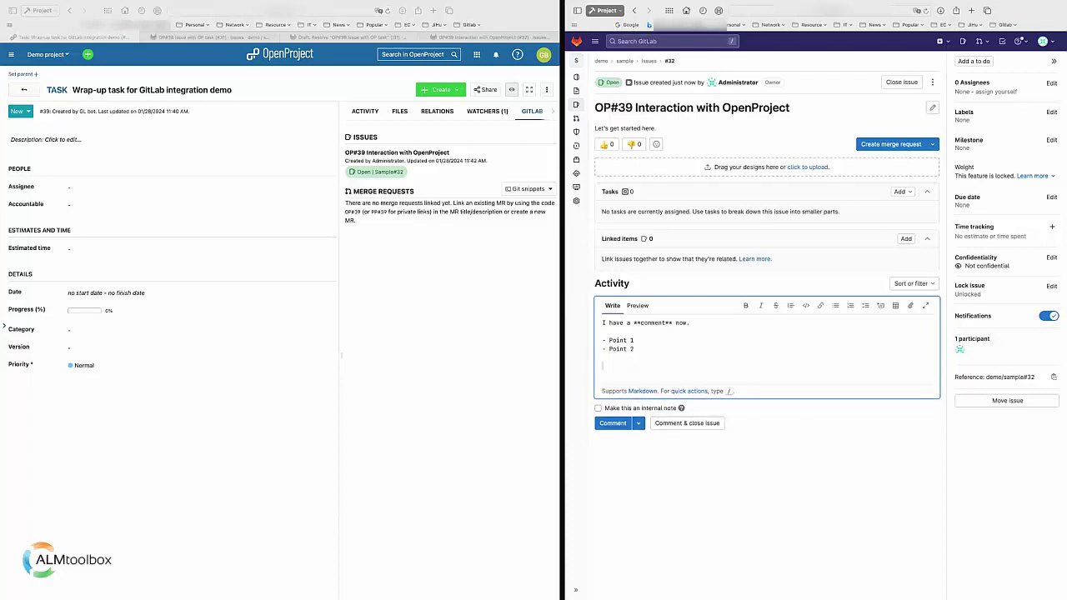
# Add unchecked Markdown task items "Checkbox 1" and "Checkbox 2", then preview and post the comment.
pyautogui.write('* []')
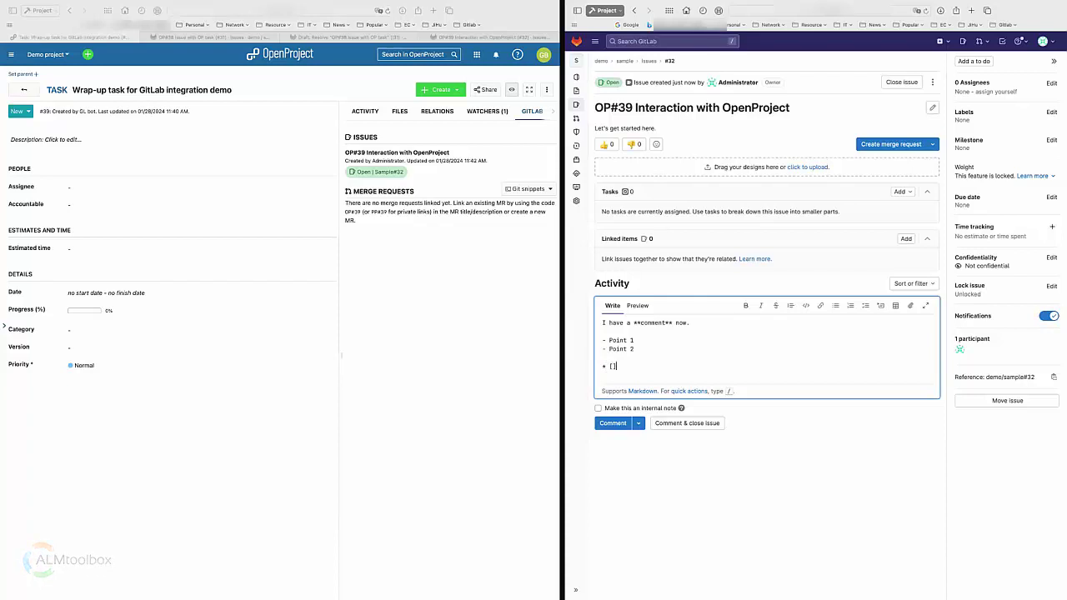
pyautogui.write('  C')
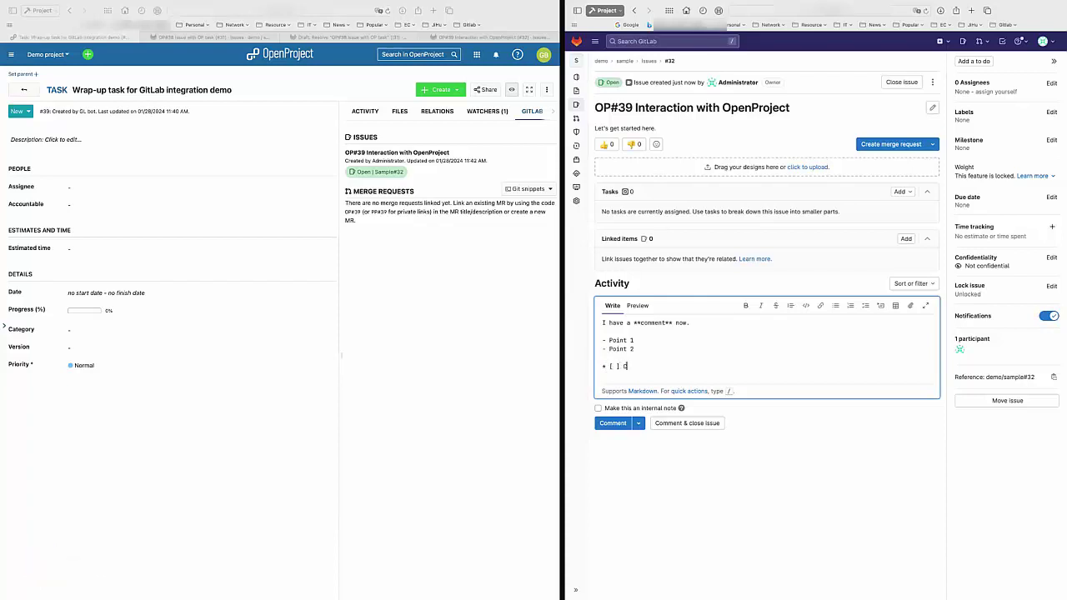
pyautogui.write('heckbox 1')
pyautogui.press('Return')
pyautogui.write('Check')
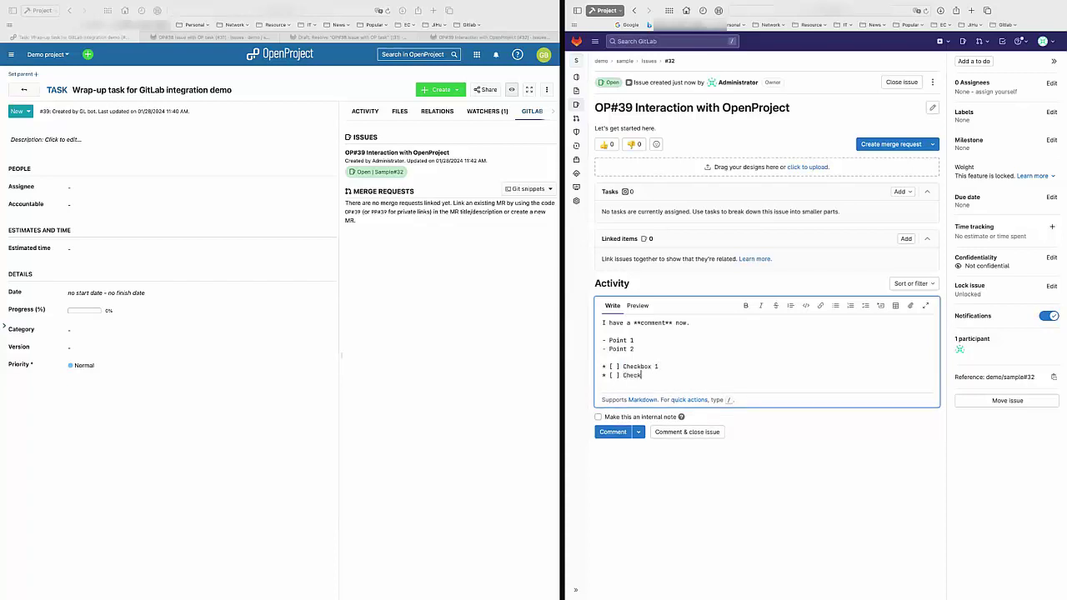
pyautogui.write('box 2')
pyautogui.click(637, 306)
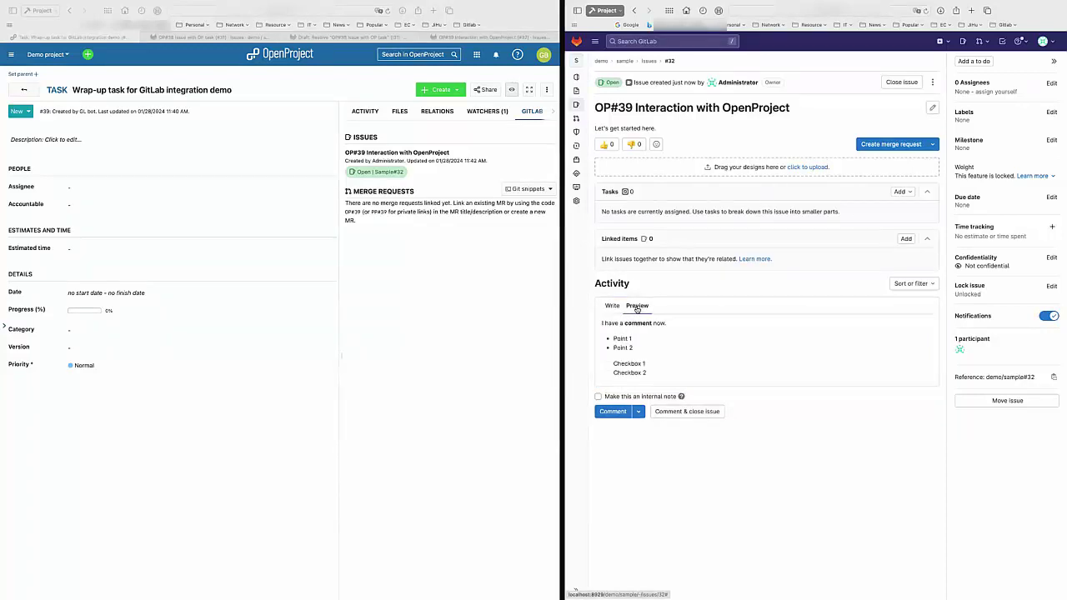
pyautogui.click(621, 411)
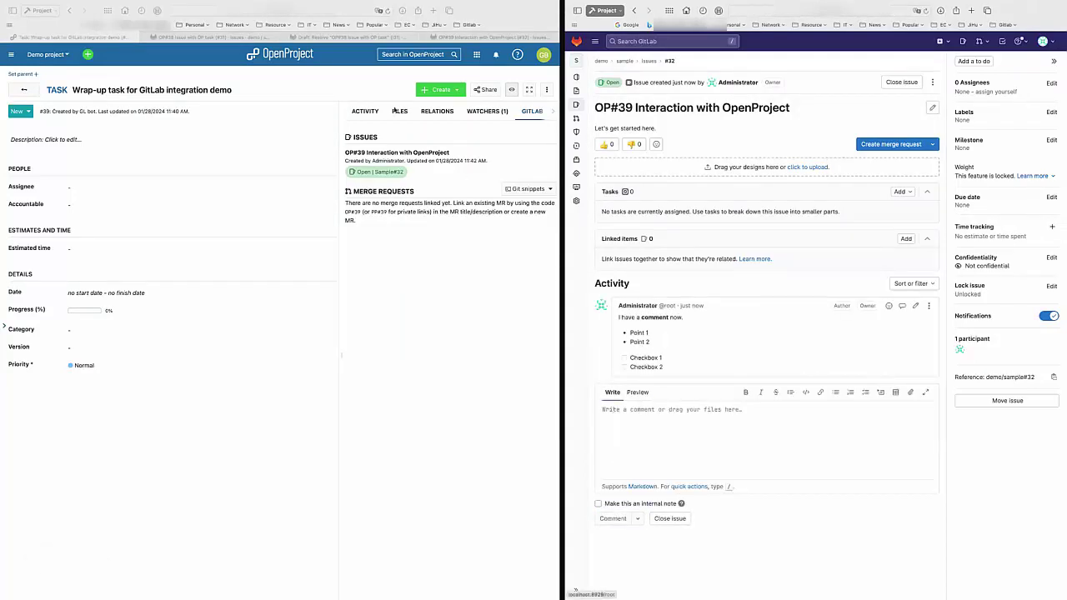
# Examine the synced issue comment and its formatting in the OpenProject task's activity.
pyautogui.click(369, 114)
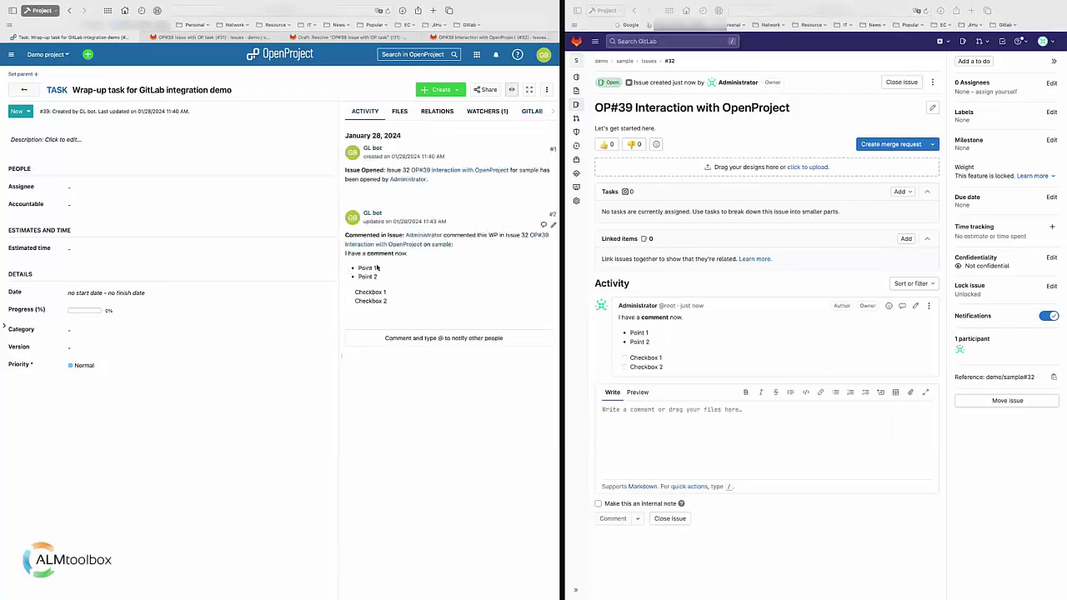
pyautogui.moveTo(394, 301); pyautogui.dragTo(349, 253)
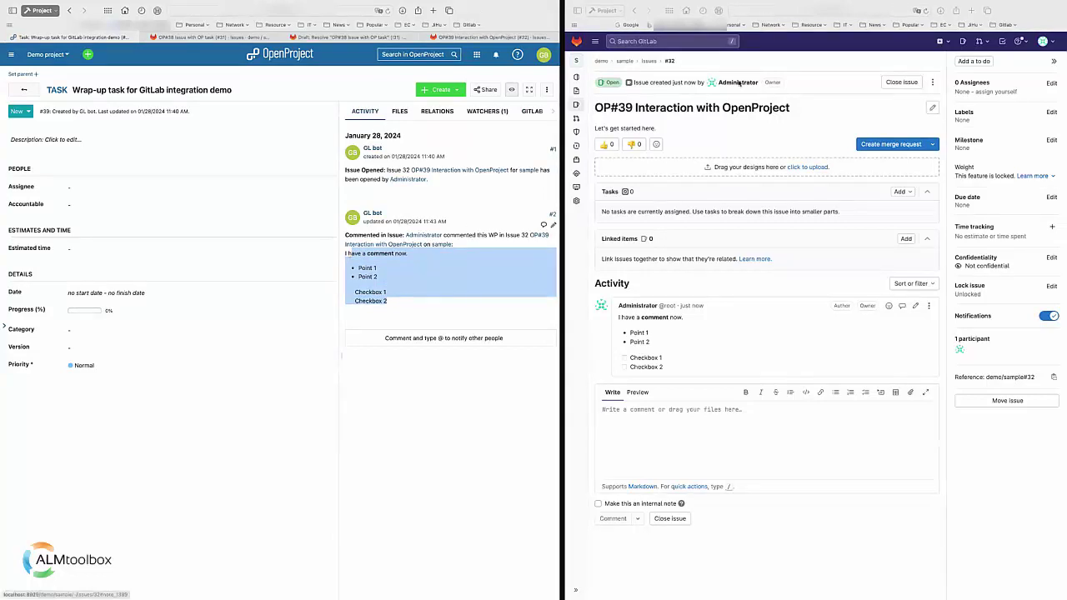
# In GitLab, create a draft merge request from issue #32 into master, keeping the suggested title with the OP#39 reference.
pyautogui.click(868, 137)
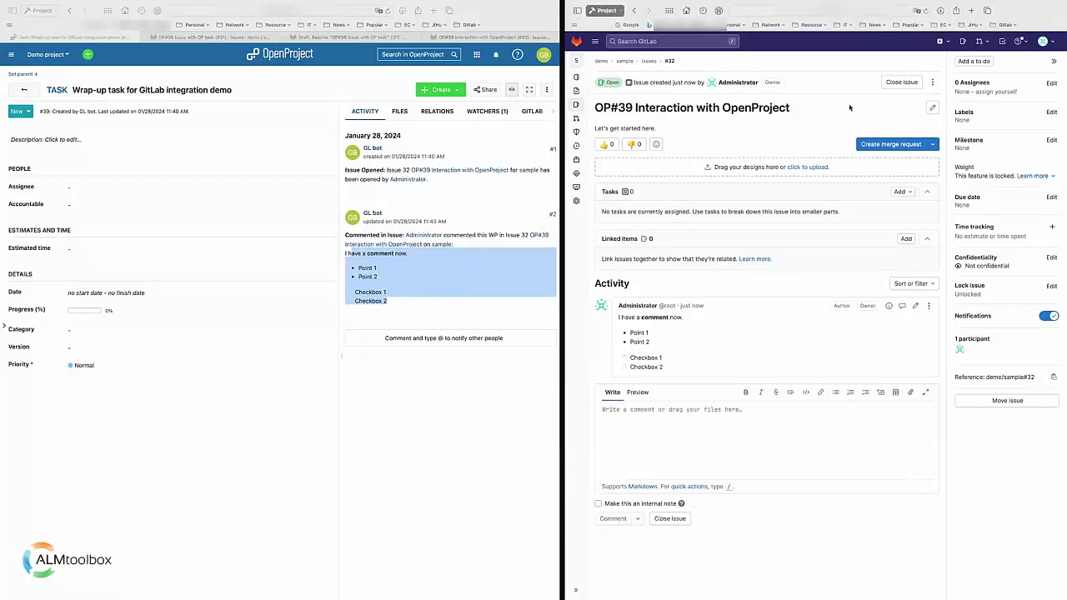
pyautogui.click(875, 145)
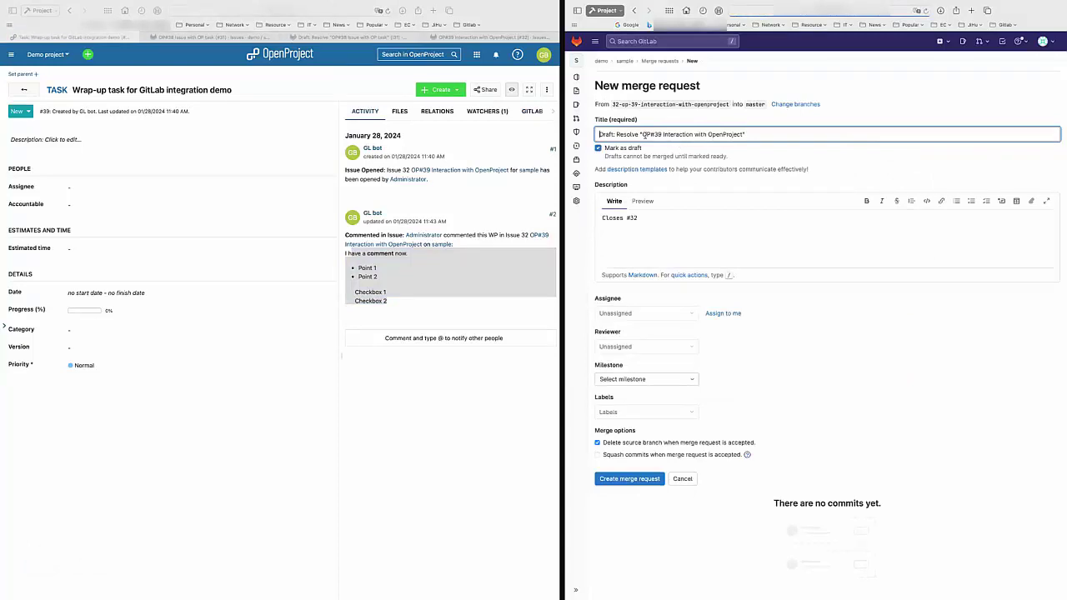
pyautogui.moveTo(644, 134); pyautogui.dragTo(668, 134)
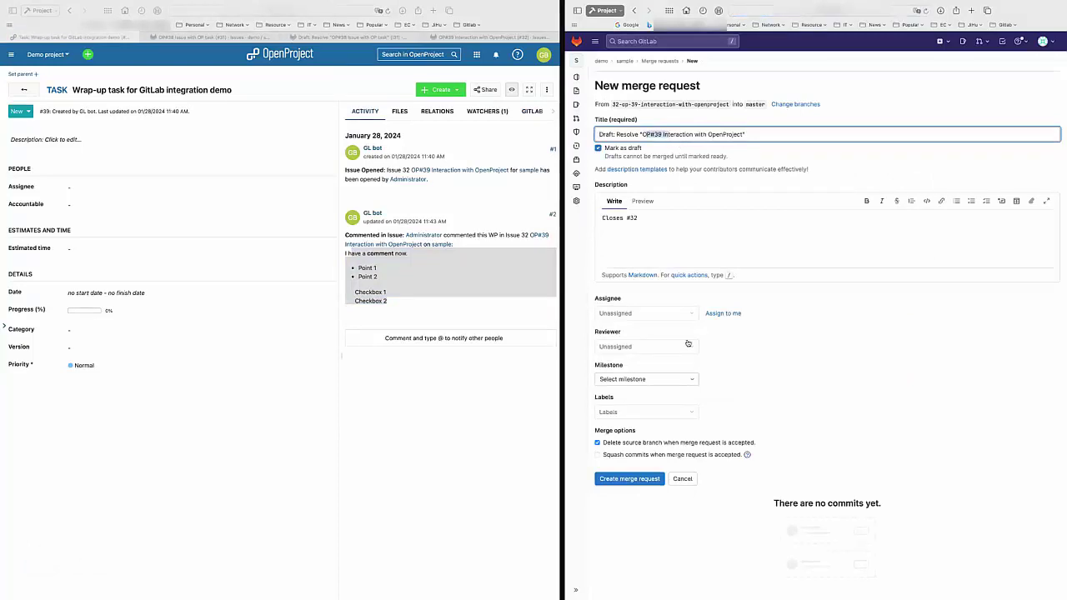
pyautogui.click(692, 421)
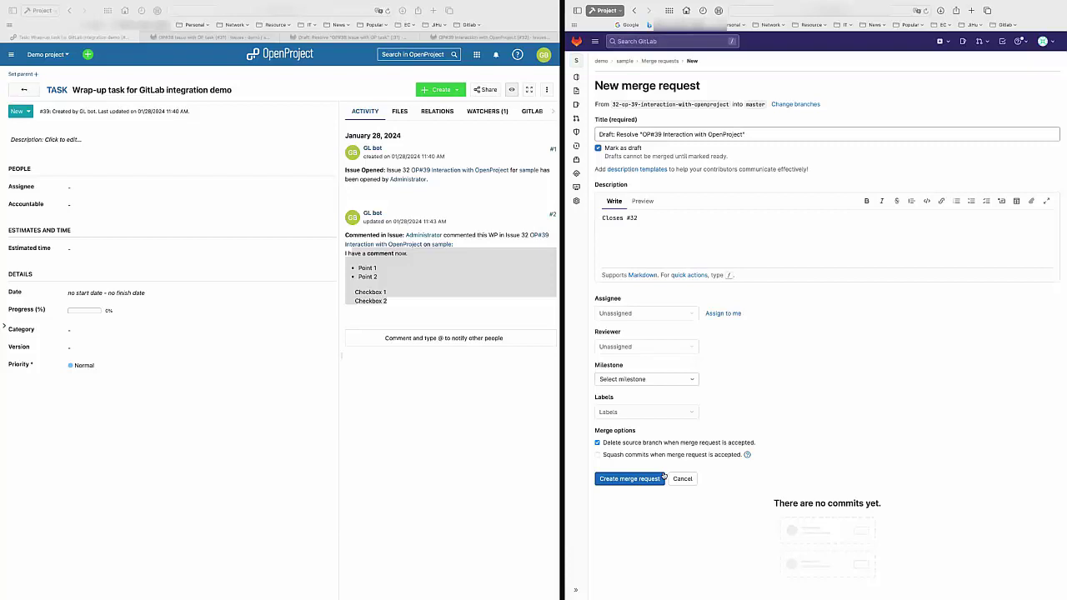
pyautogui.click(609, 485)
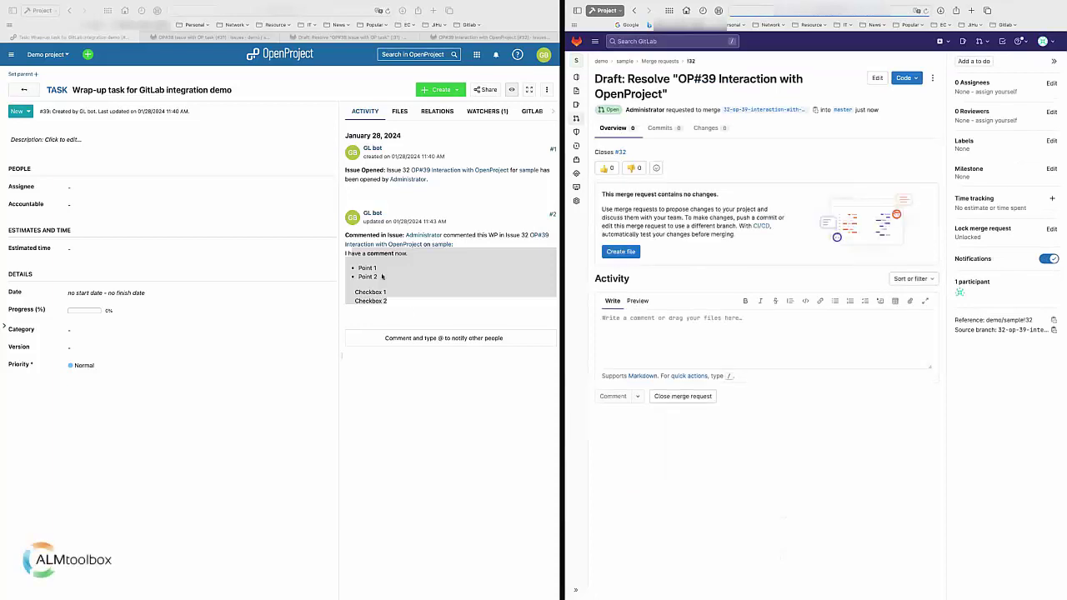
# Check the task's linked merge request in OpenProject, open it in GitLab, and return to the task.
pyautogui.click(530, 113)
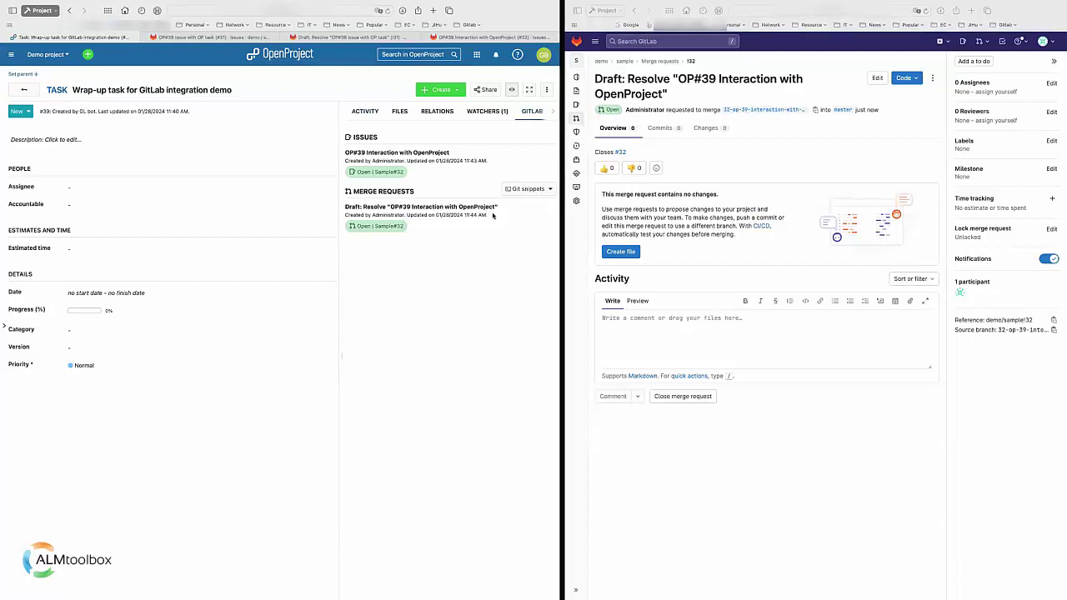
pyautogui.click(391, 229)
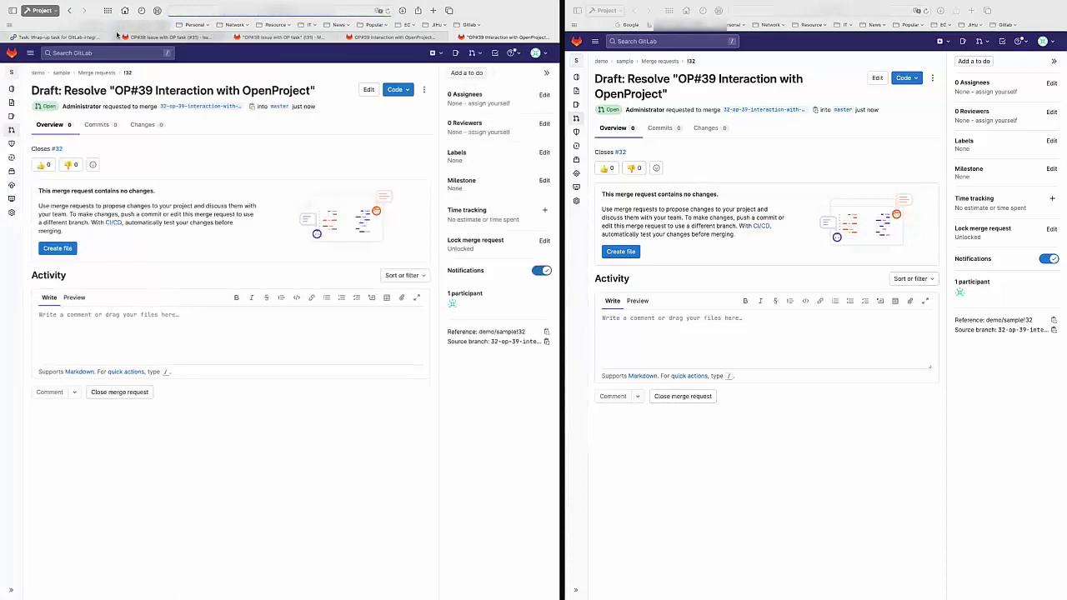
pyautogui.click(76, 37)
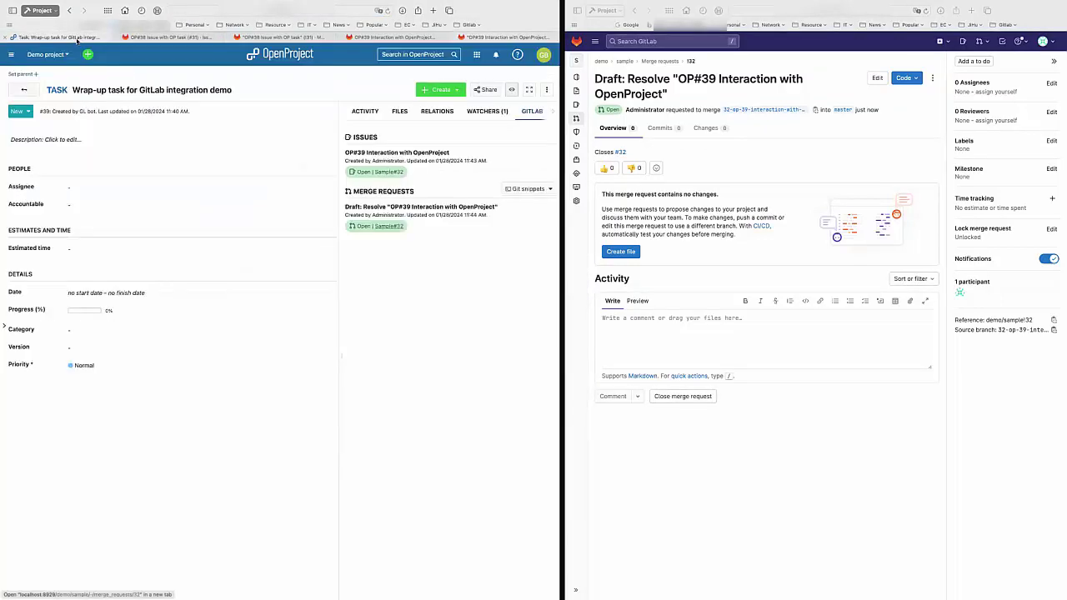
# Post "So we can try comment in MR as well." on the GitLab merge request and view the OpenProject task's activity.
pyautogui.click(694, 337)
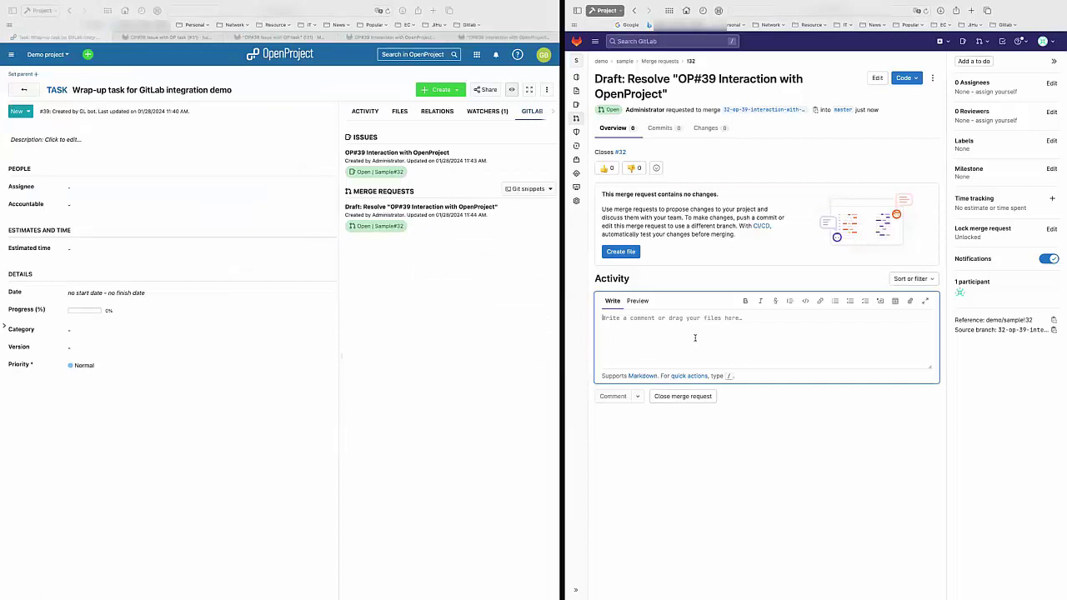
pyautogui.write('So')
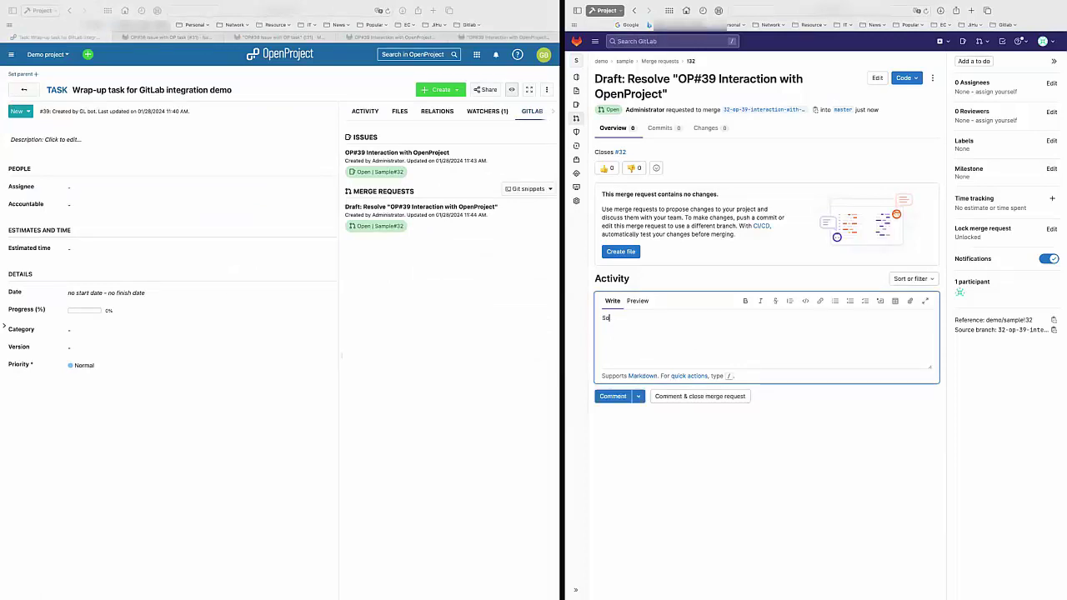
pyautogui.write(' we can try comment in MR as well.')
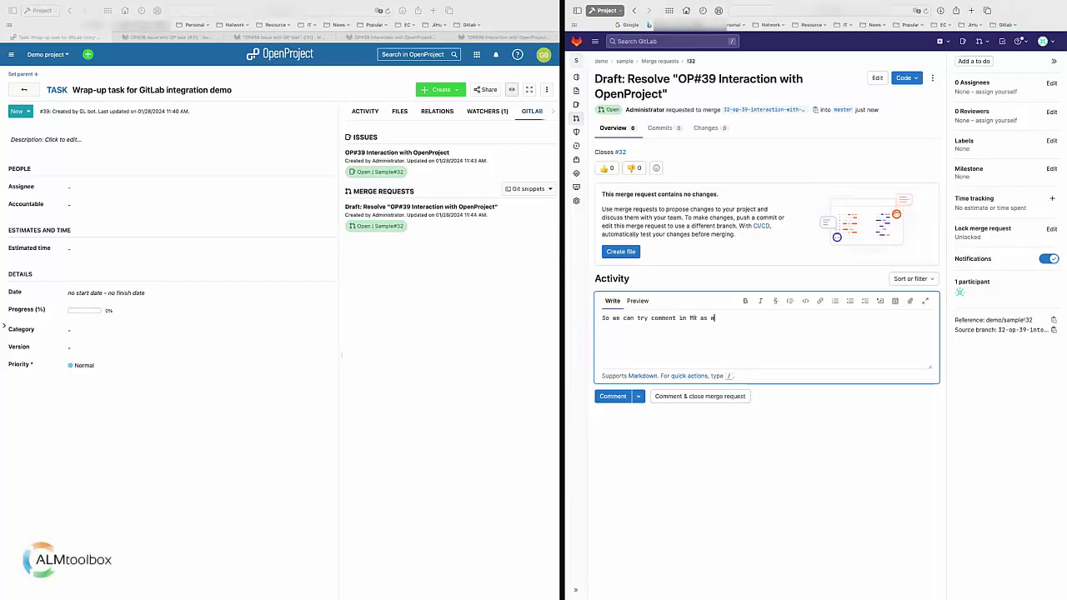
pyautogui.click(613, 397)
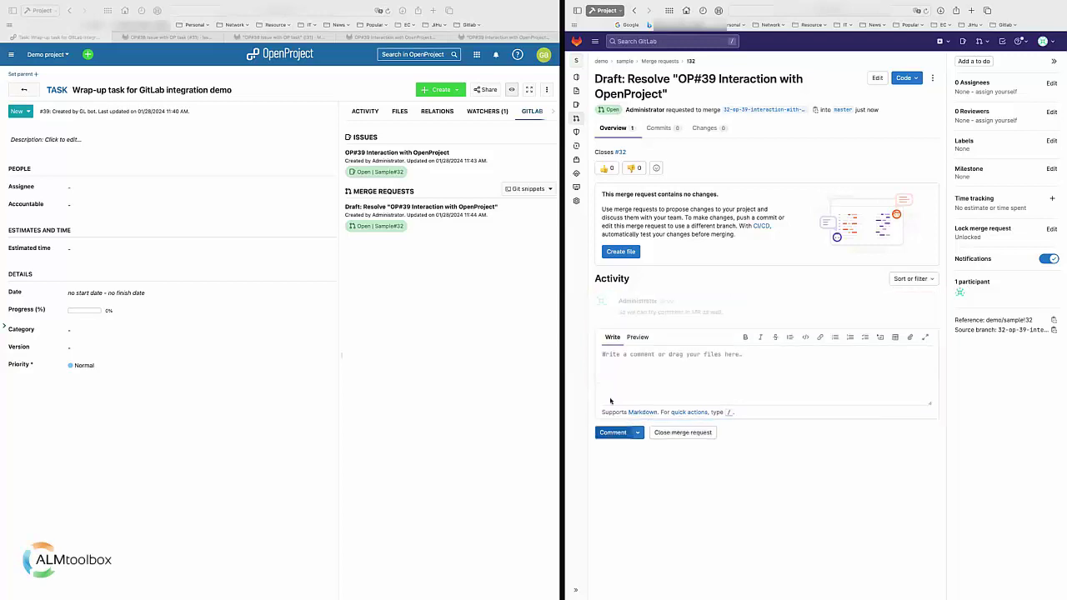
pyautogui.click(365, 112)
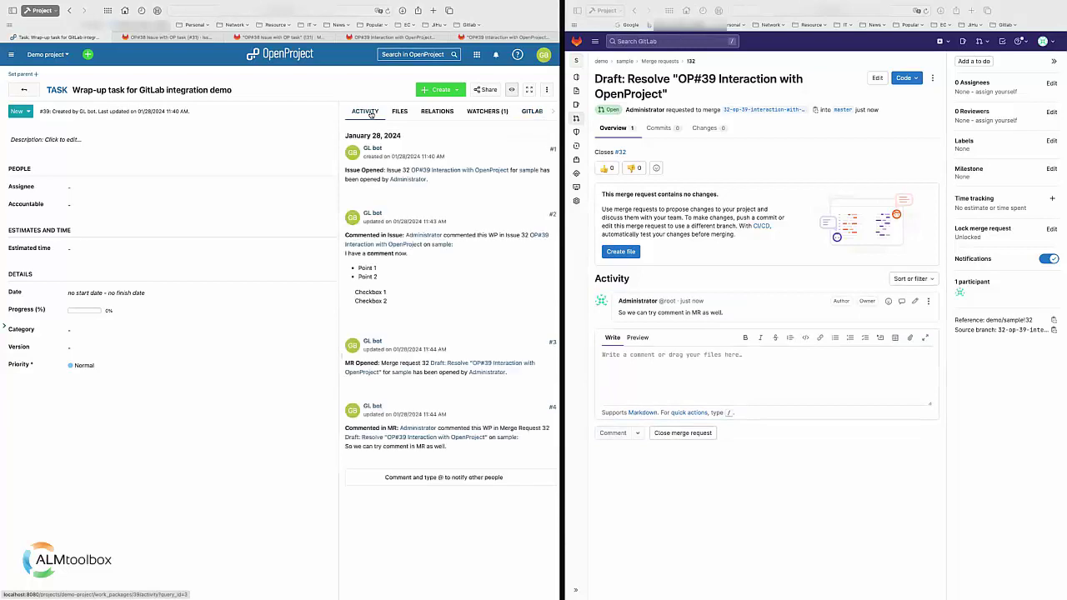
# In GitLab, open README.md from the merge request's source branch 32-op-39-interaction-with-openproject for editing.
pyautogui.moveTo(448, 446); pyautogui.dragTo(423, 447)
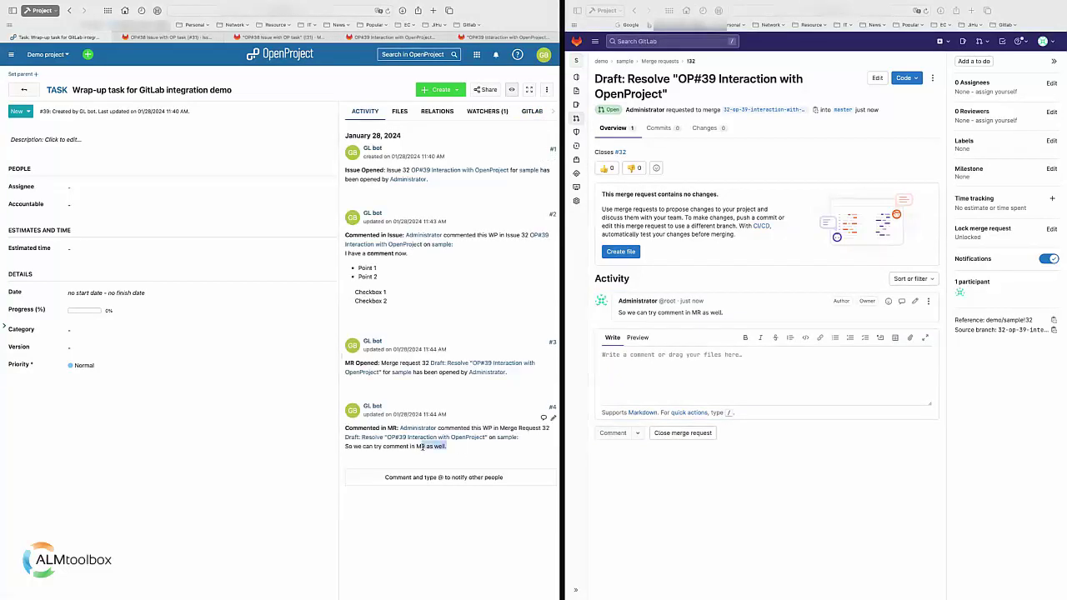
pyautogui.click(917, 82)
pyautogui.click(914, 79)
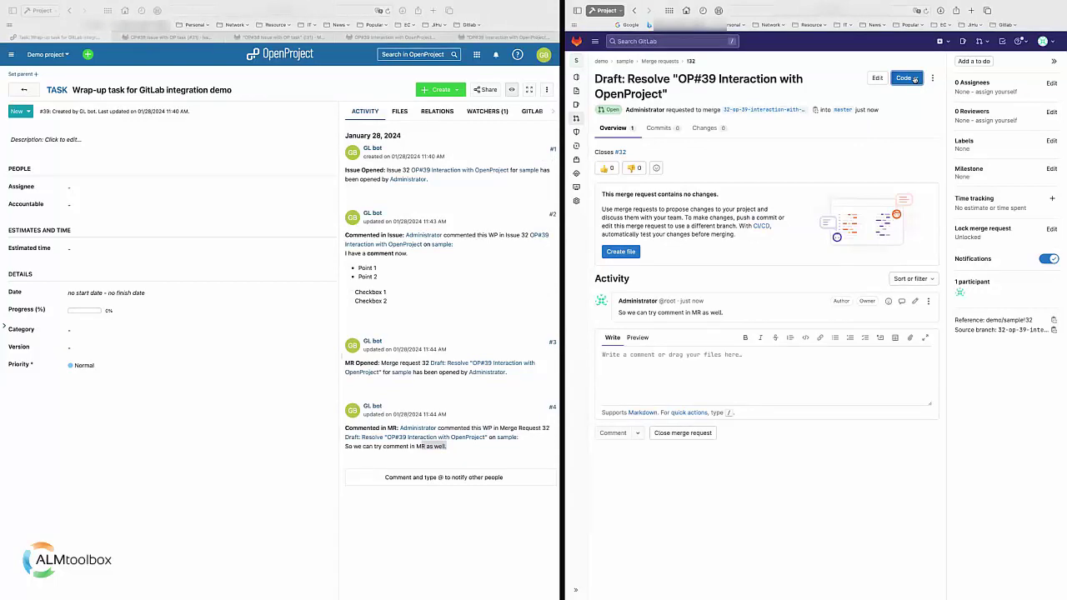
pyautogui.click(914, 80)
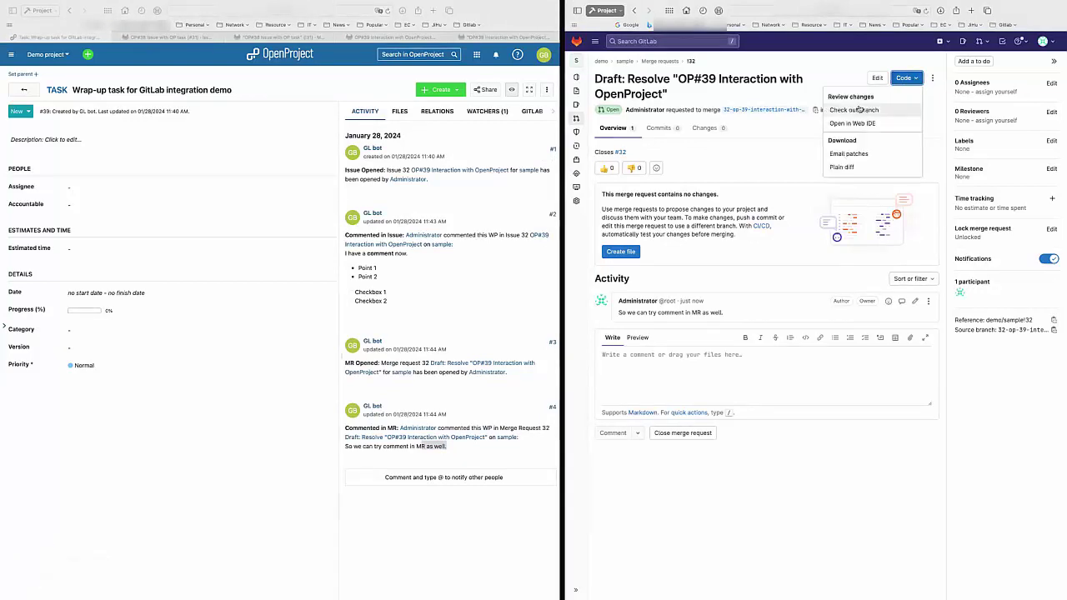
pyautogui.click(777, 106)
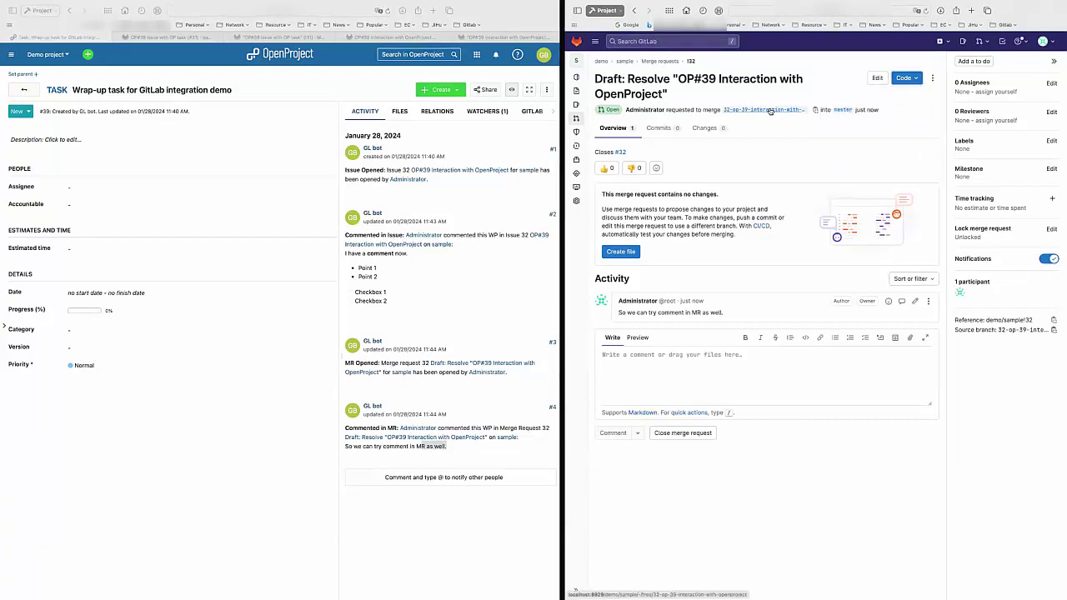
pyautogui.click(768, 111)
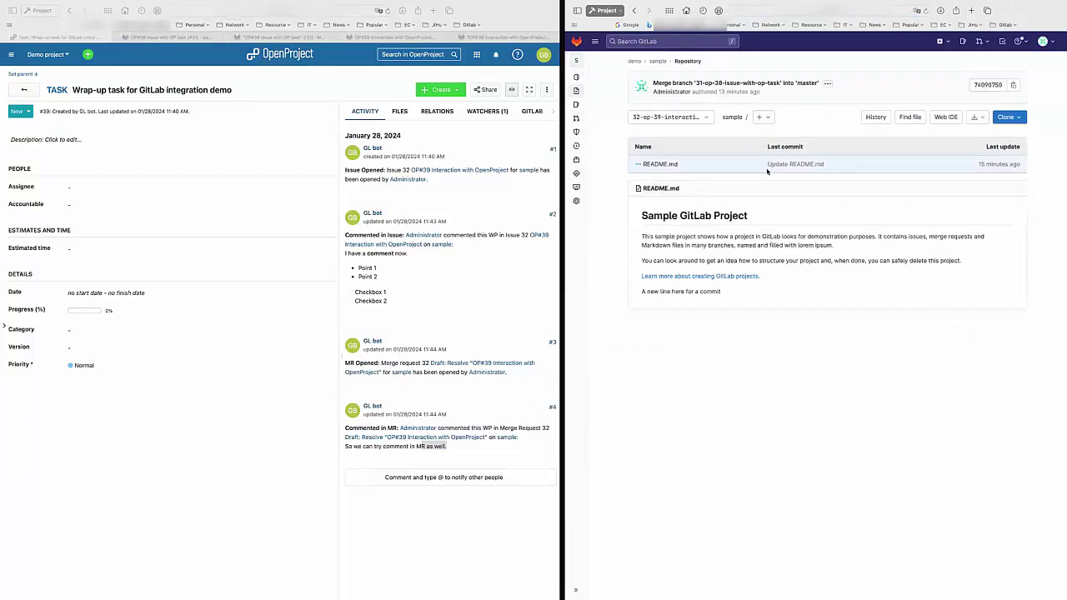
pyautogui.click(685, 164)
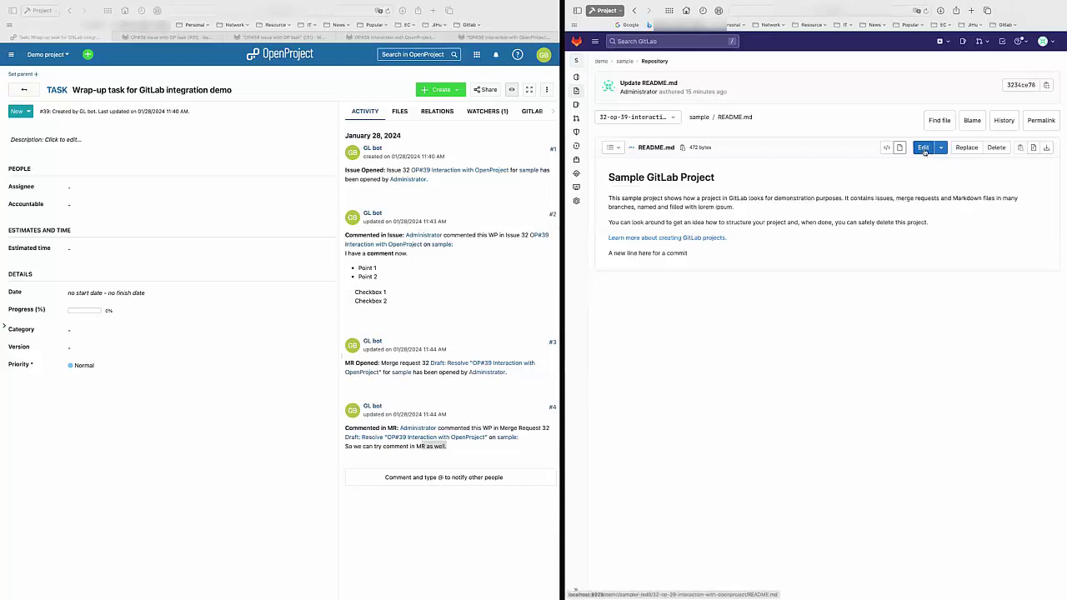
pyautogui.click(923, 150)
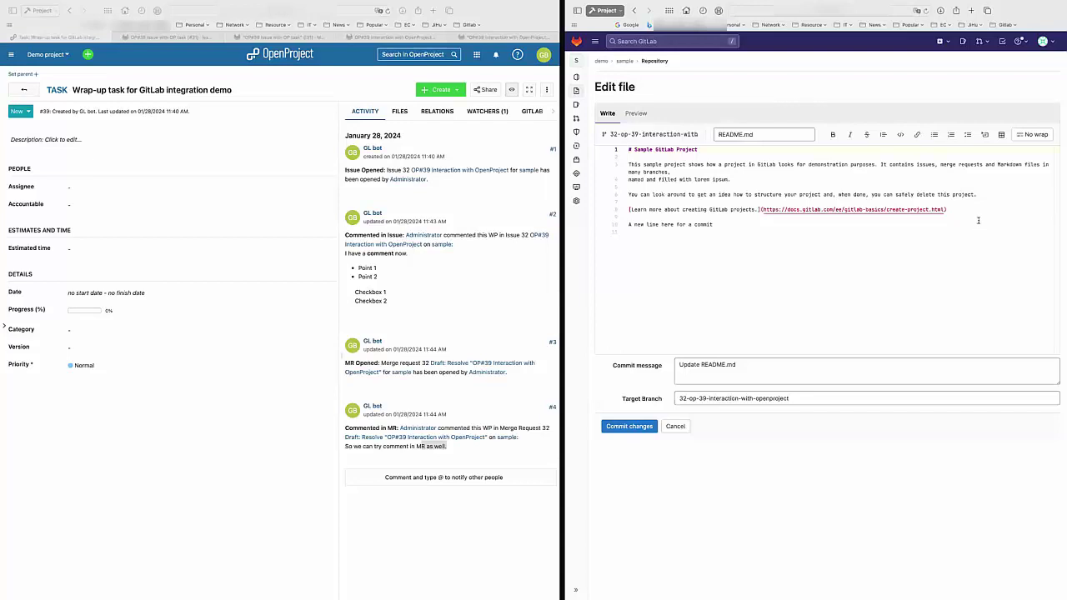
# Add the line "Another line for commit test as well" at the end of README.md, separated by a blank line.
pyautogui.click(748, 227)
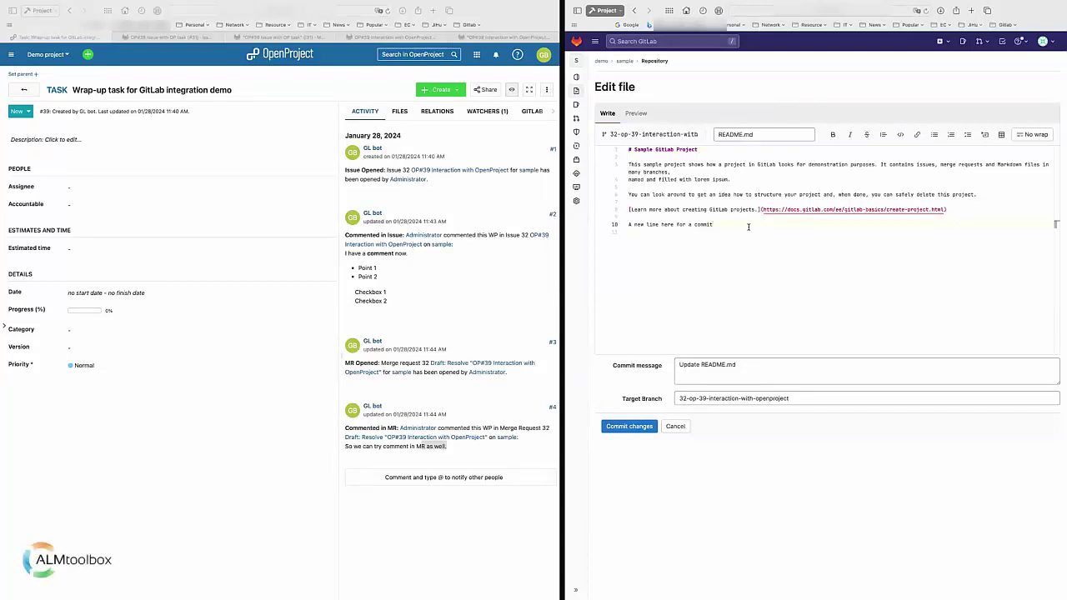
pyautogui.press('Return')
pyautogui.write('An')
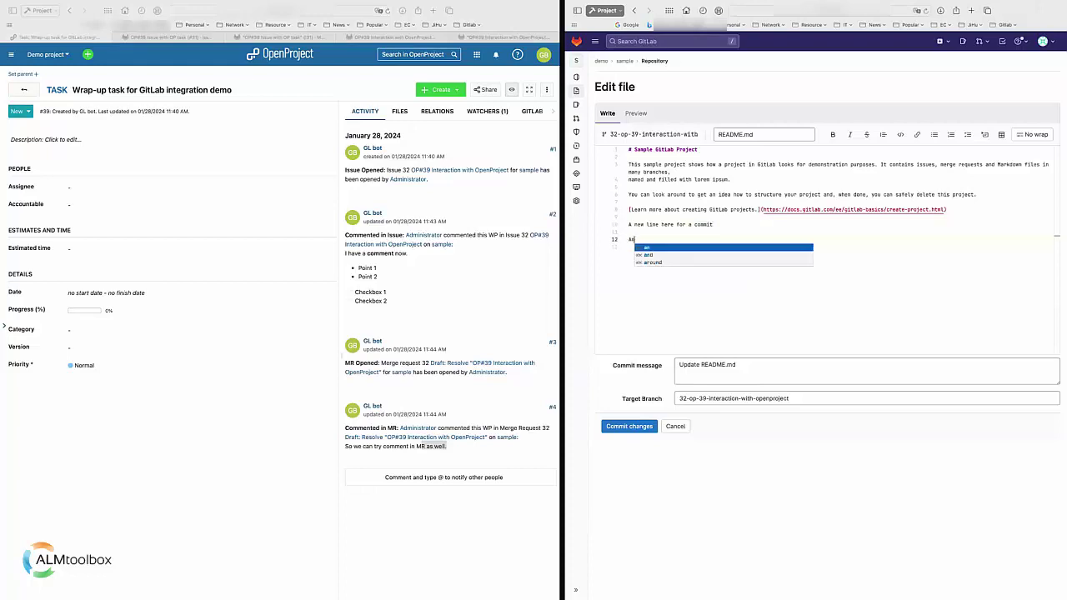
pyautogui.write('other line f')
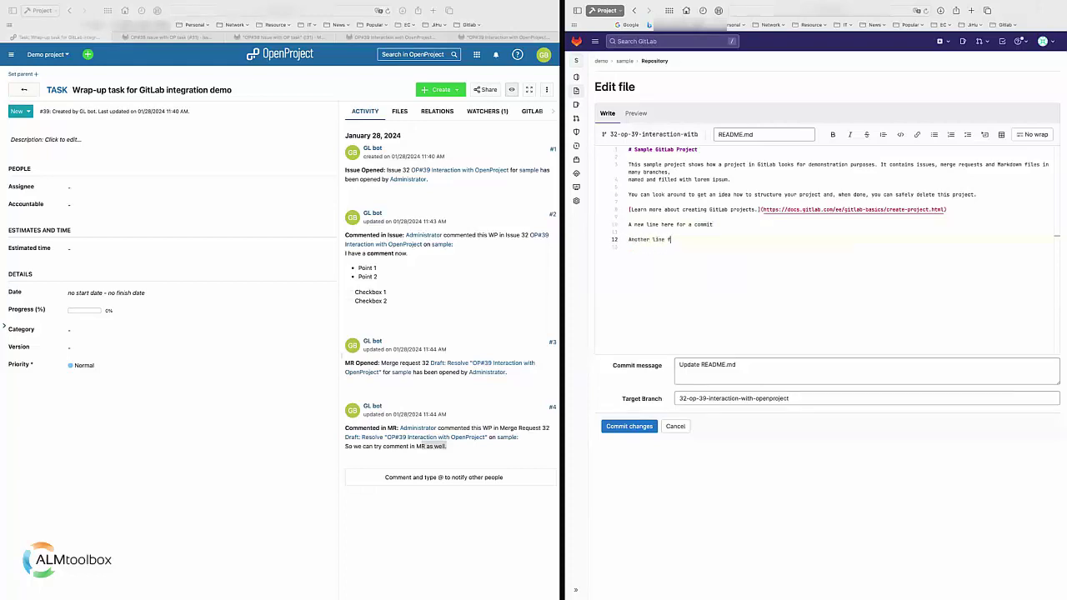
pyautogui.write('or c')
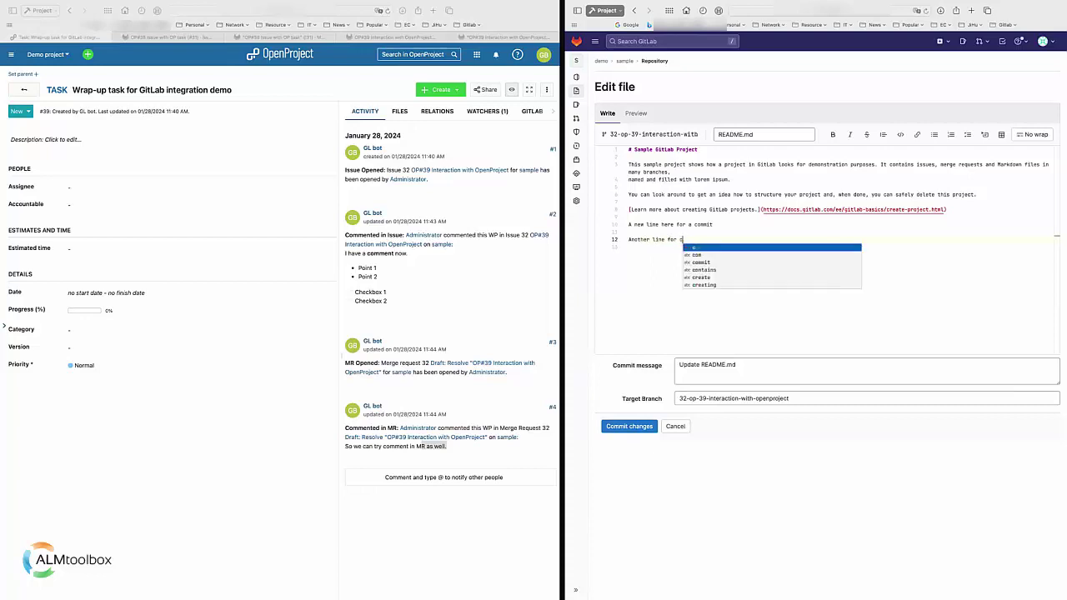
pyautogui.write('ommit te')
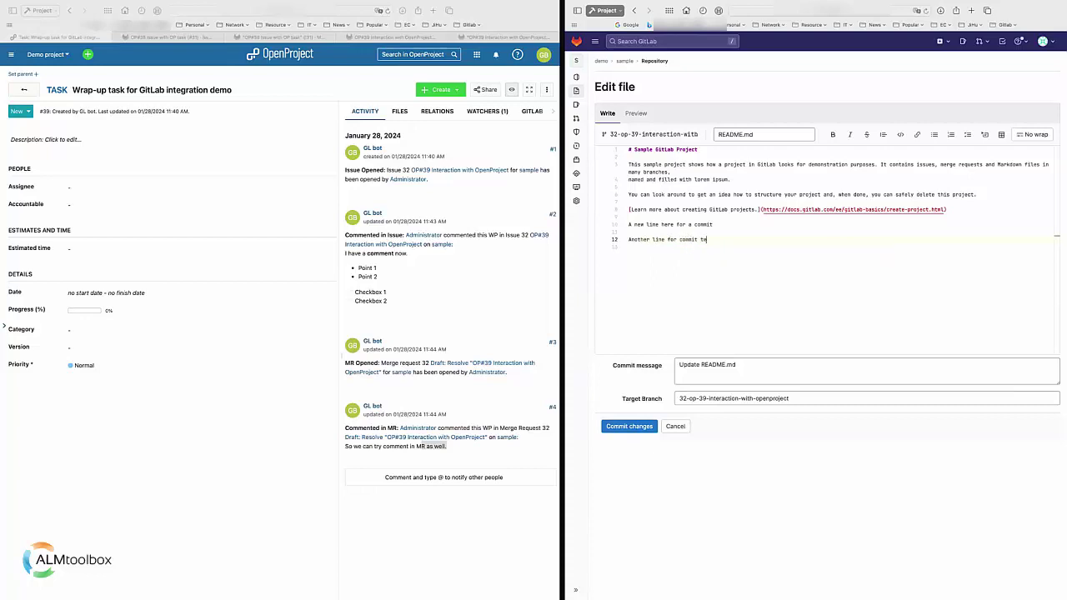
pyautogui.write('st as well')
# Commit the README.md change to the source branch with the message "Update README.md OP#39".
pyautogui.click(806, 369)
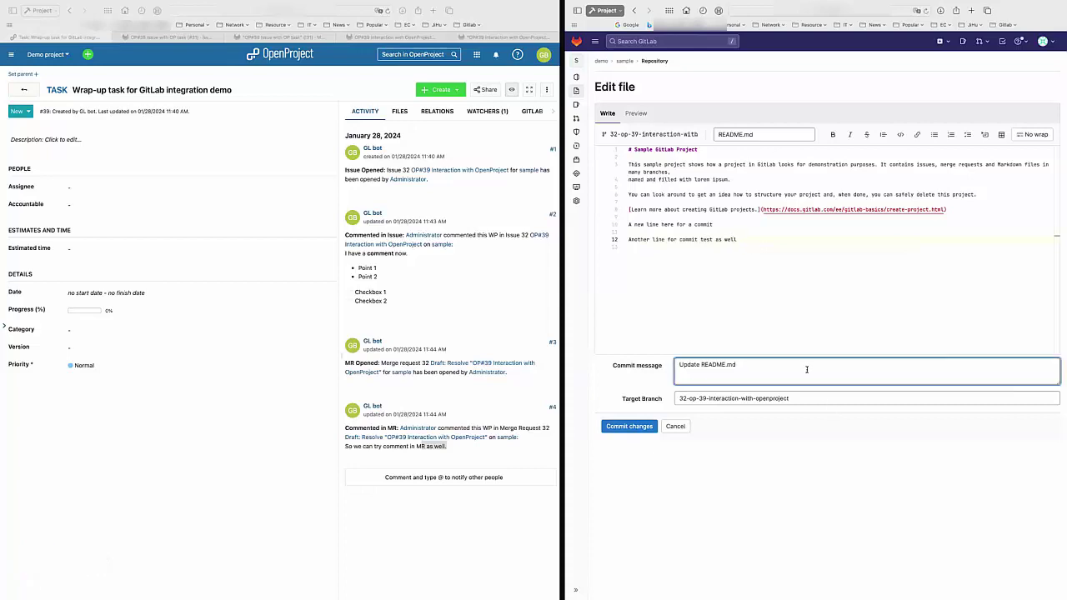
pyautogui.write('OP#39')
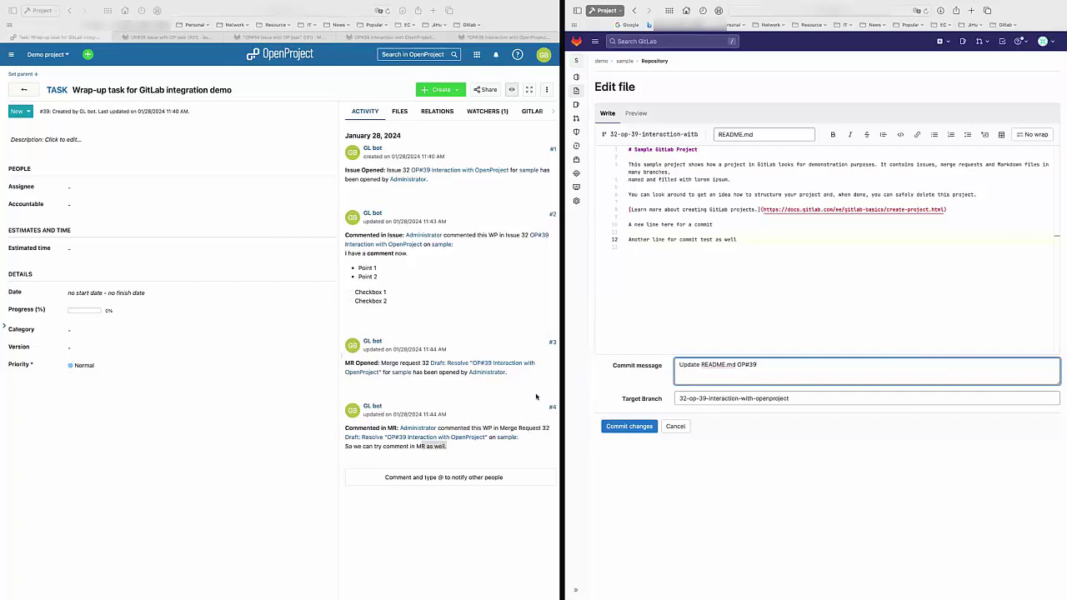
pyautogui.click(631, 428)
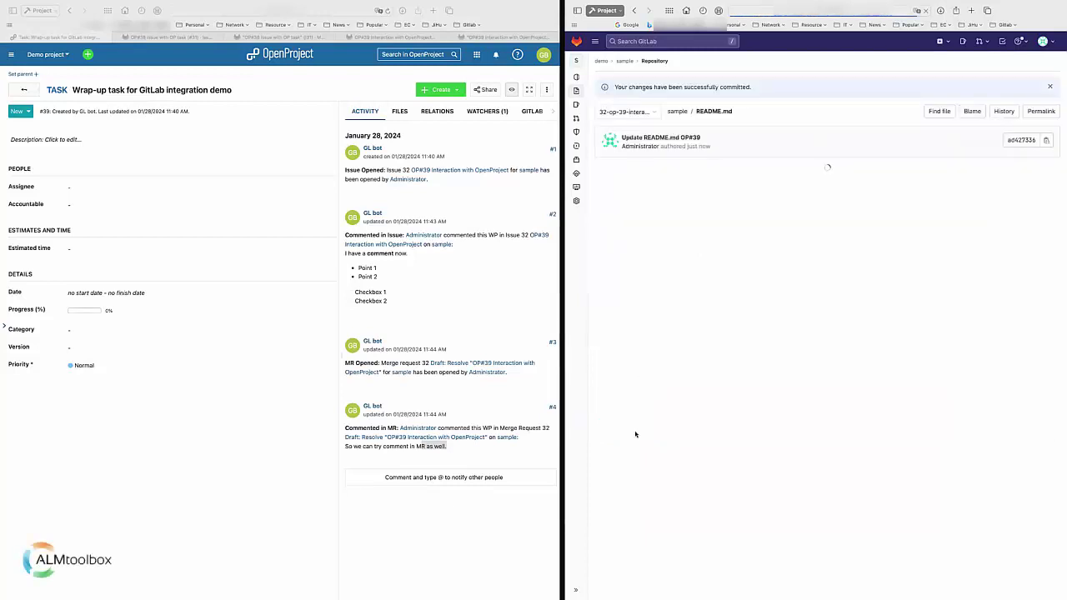
# Reload the OpenProject task and check its activity for the pushed commit and its message.
pyautogui.click(433, 517)
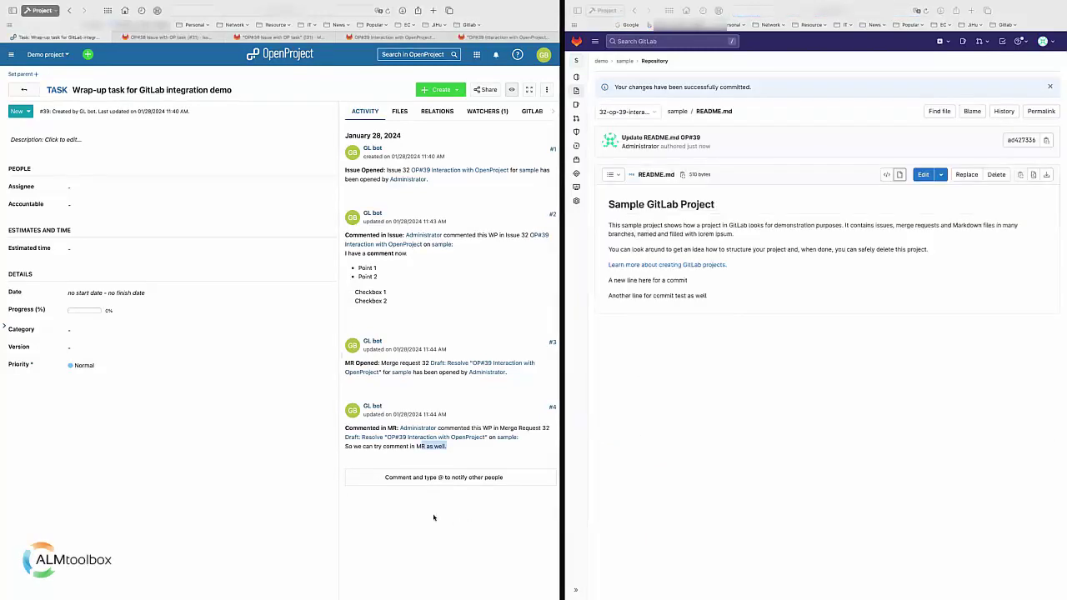
pyautogui.rightClick(433, 518)
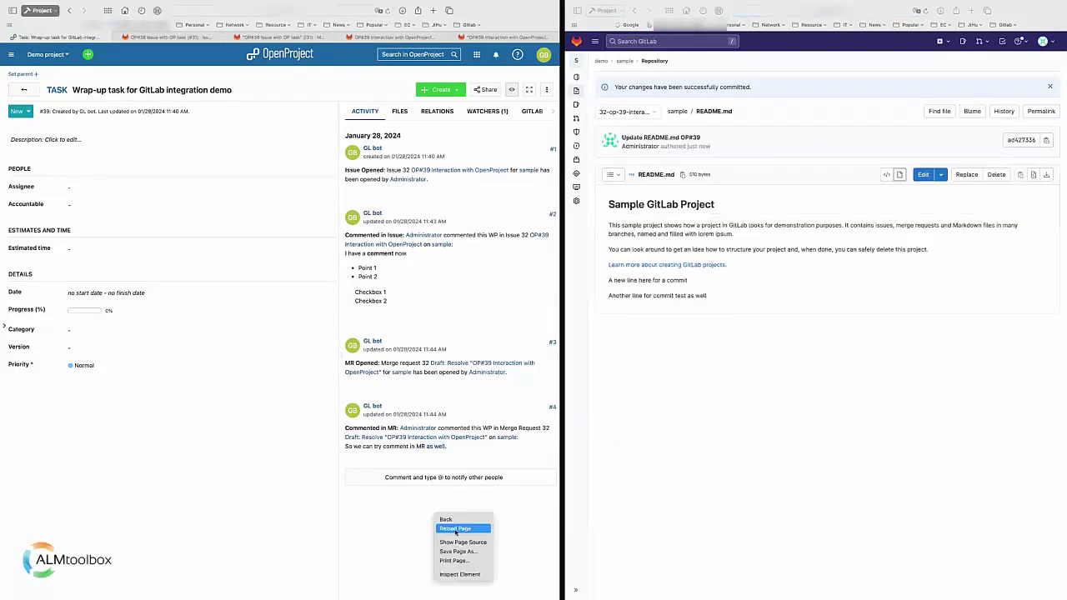
pyautogui.click(456, 532)
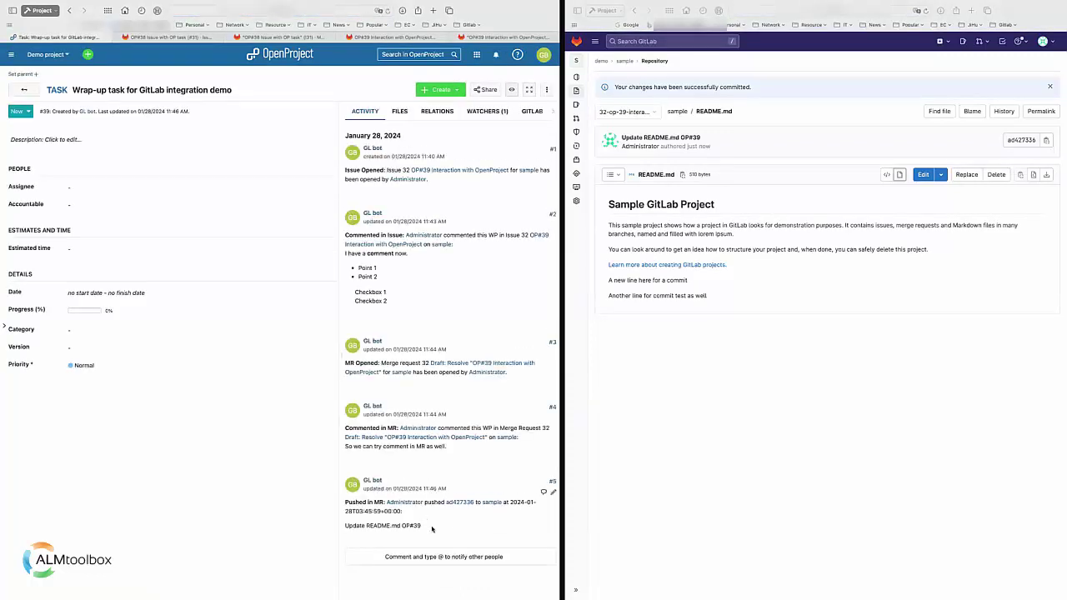
pyautogui.moveTo(421, 525); pyautogui.dragTo(382, 528)
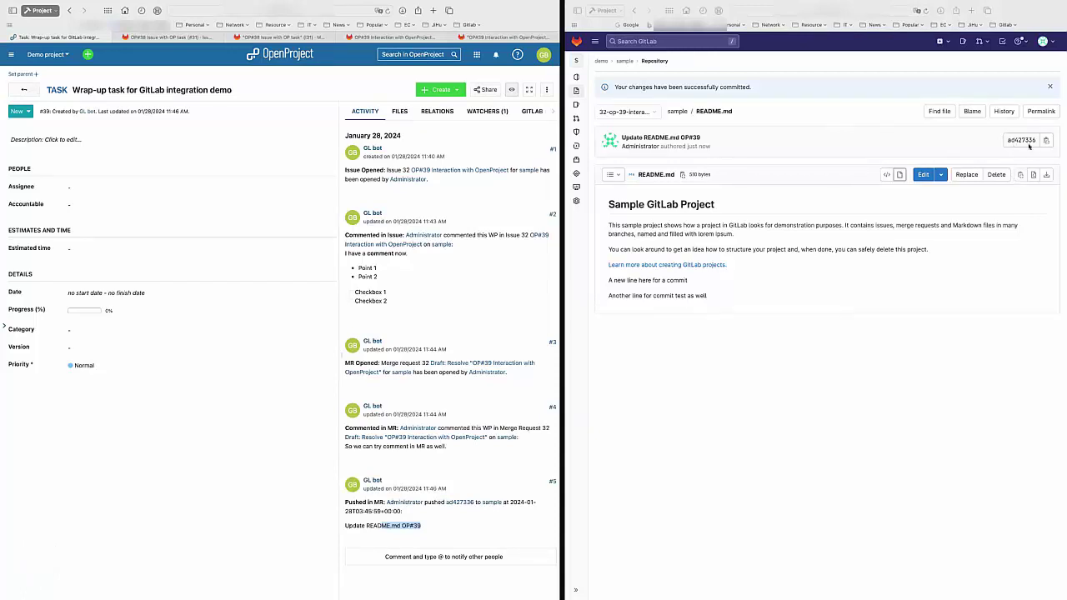
# Open the "Update README.md OP#39" commit in GitLab and post the comment "We can also comment on commit for OP#39".
pyautogui.click(677, 139)
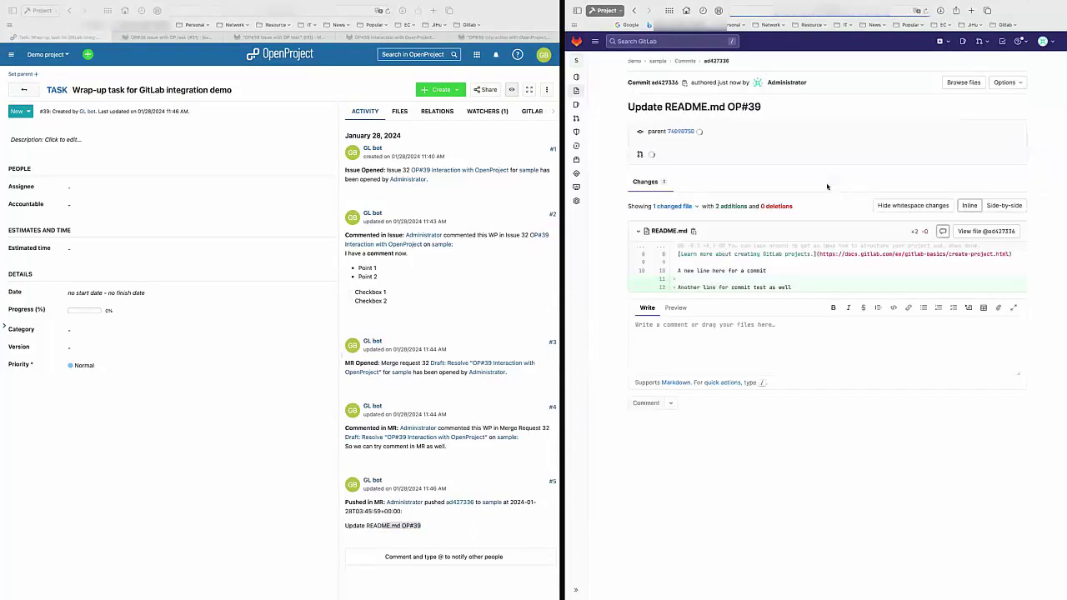
pyautogui.click(738, 340)
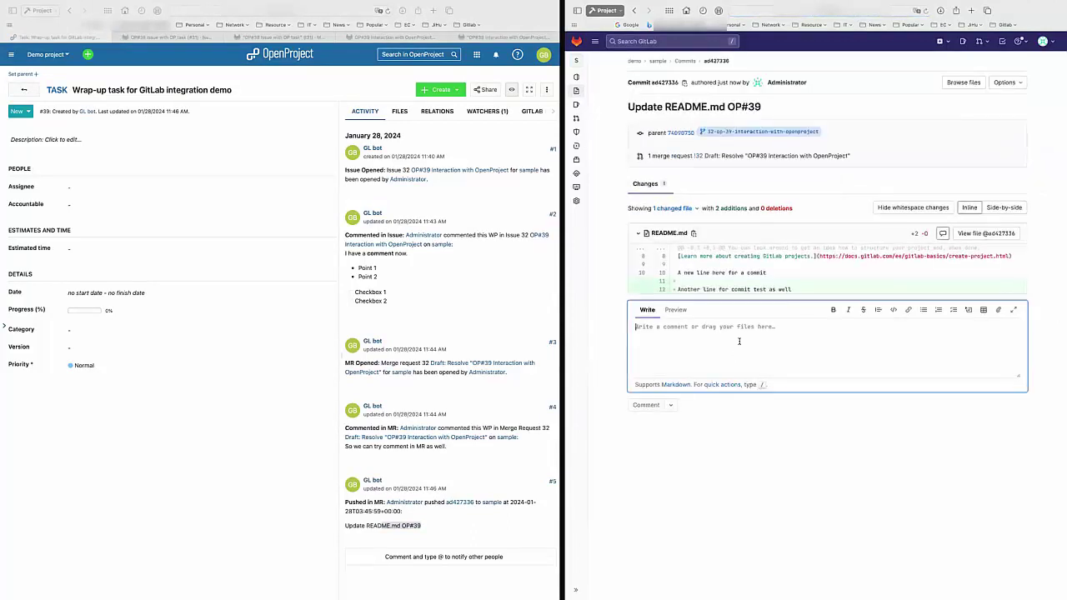
pyautogui.write('We can ask')
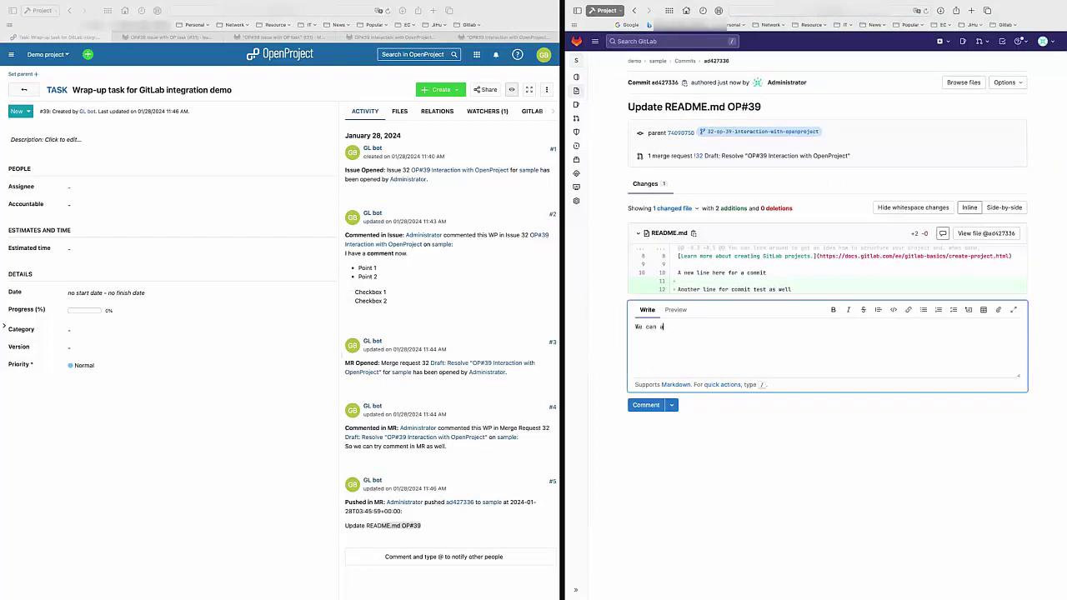
pyautogui.press('BackSpace')
pyautogui.press('BackSpace')
pyautogui.write('lso comment on ')
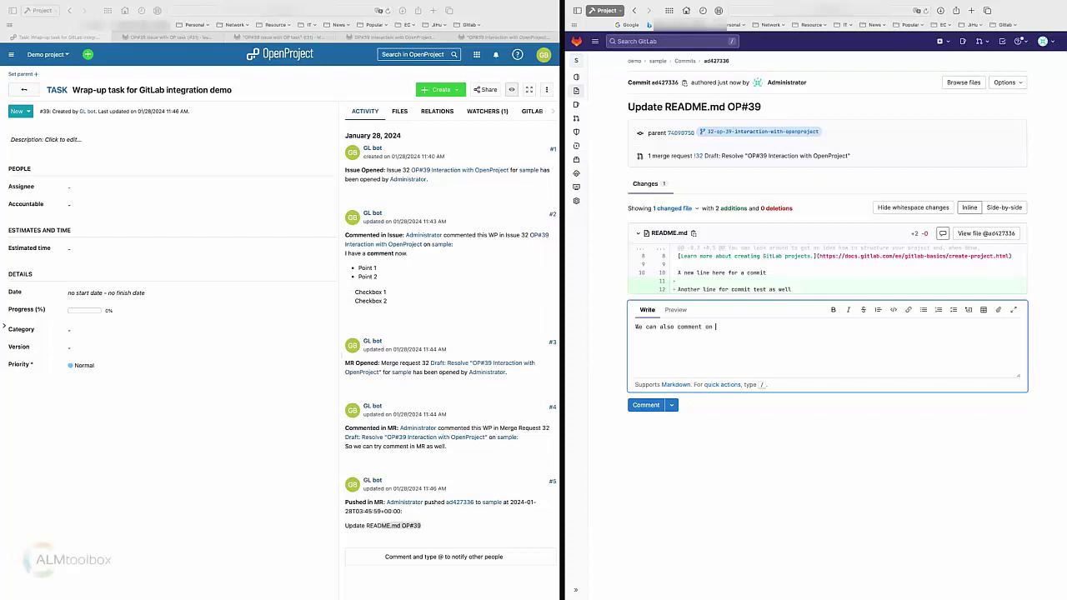
pyautogui.write('commit fo')
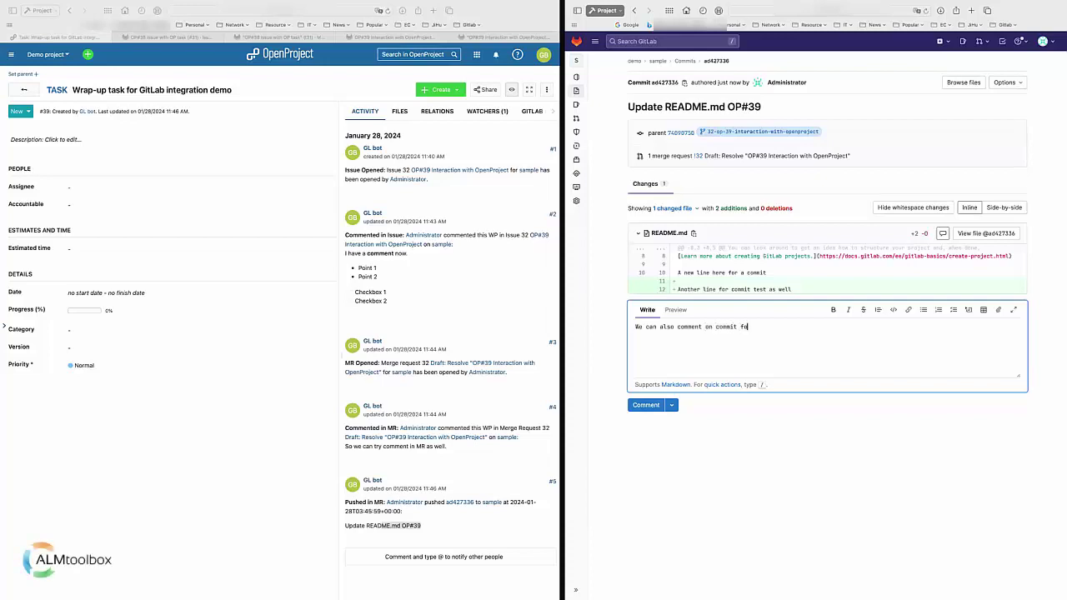
pyautogui.write('r OP#39.')
pyautogui.click(647, 406)
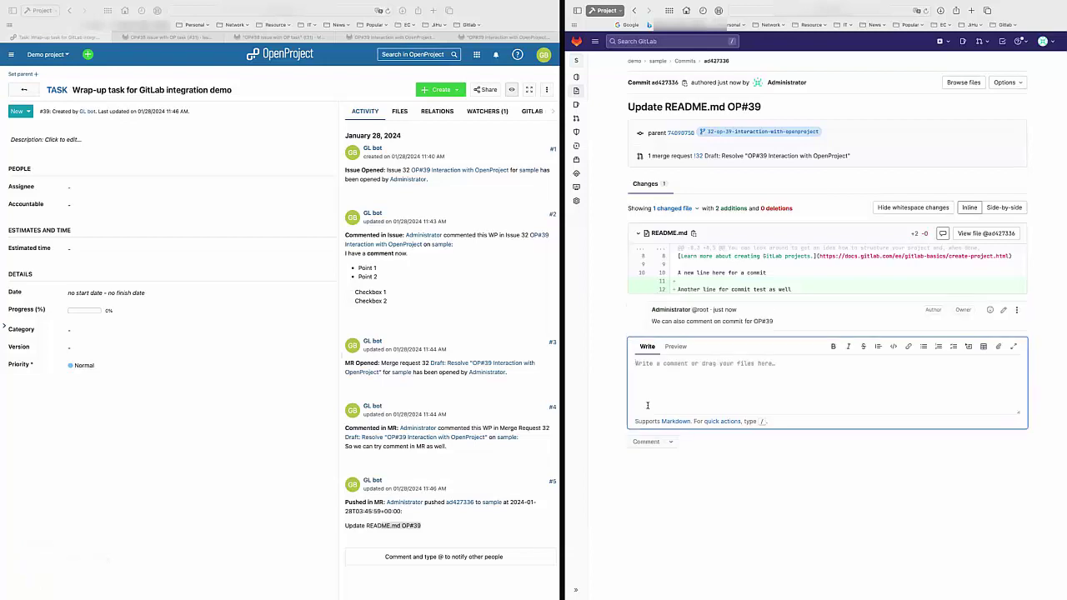
# Reload the OpenProject task and check its activity for the comment made on the commit.
pyautogui.click(481, 400)
pyautogui.rightClick(487, 391)
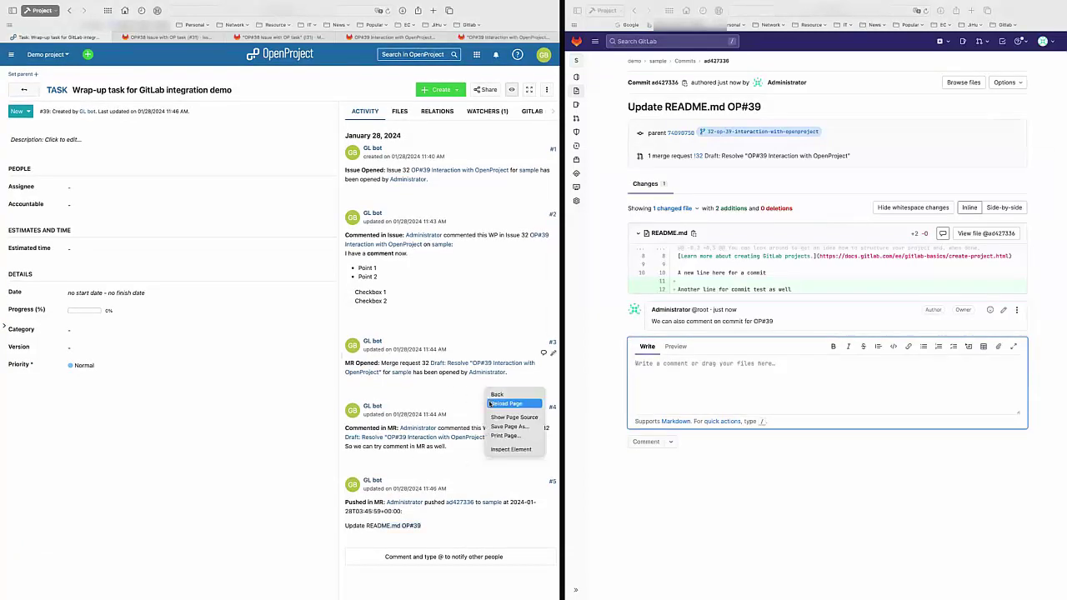
pyautogui.click(489, 403)
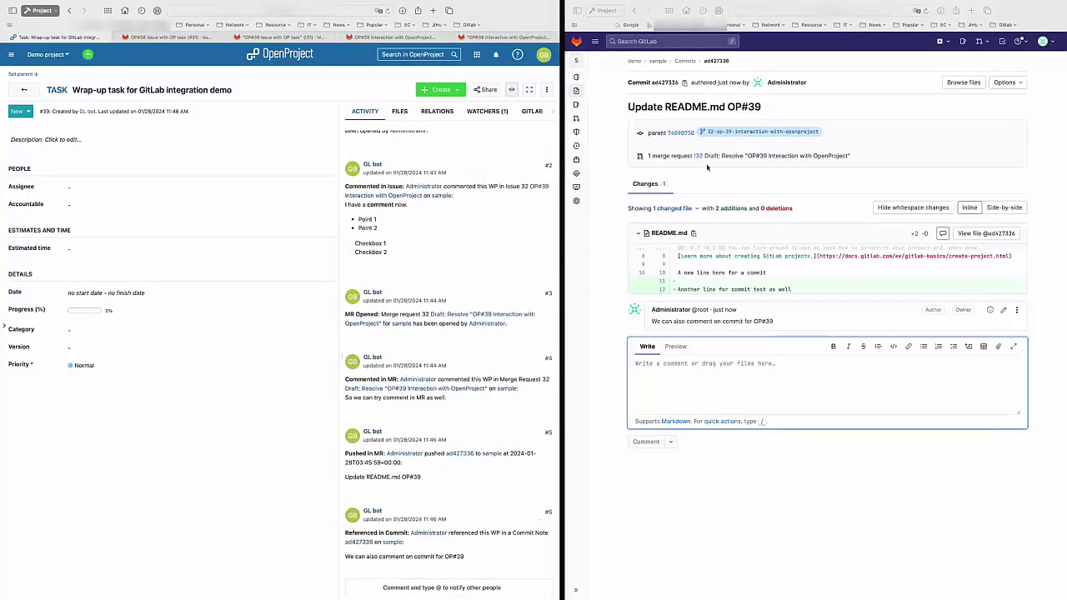
# Mark the commit's linked GitLab merge request !32 as ready and merge it into master, keeping source branch deletion enabled.
pyautogui.click(733, 169)
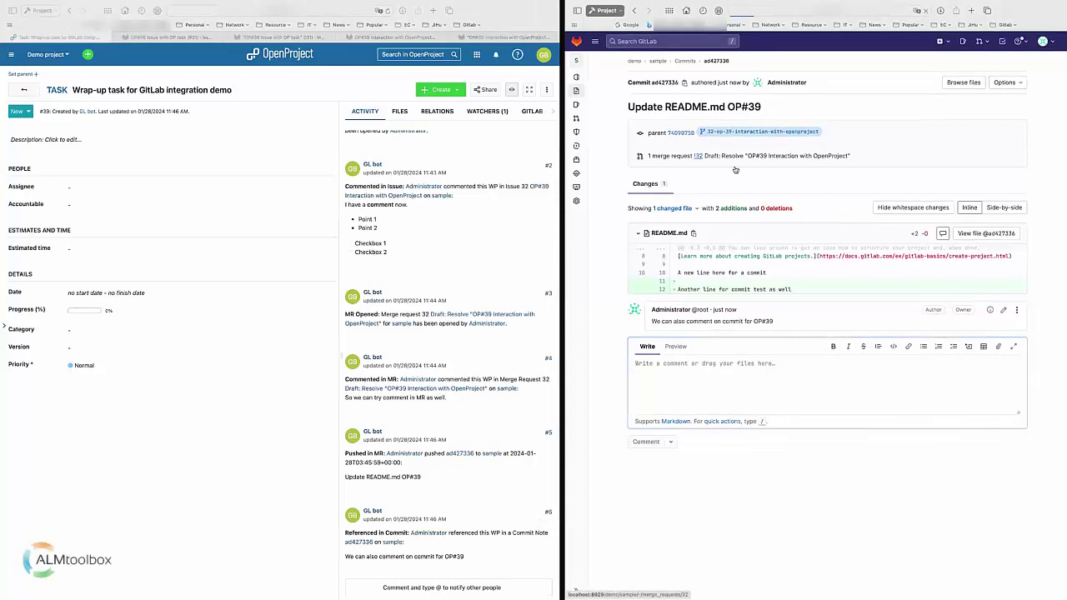
pyautogui.click(732, 170)
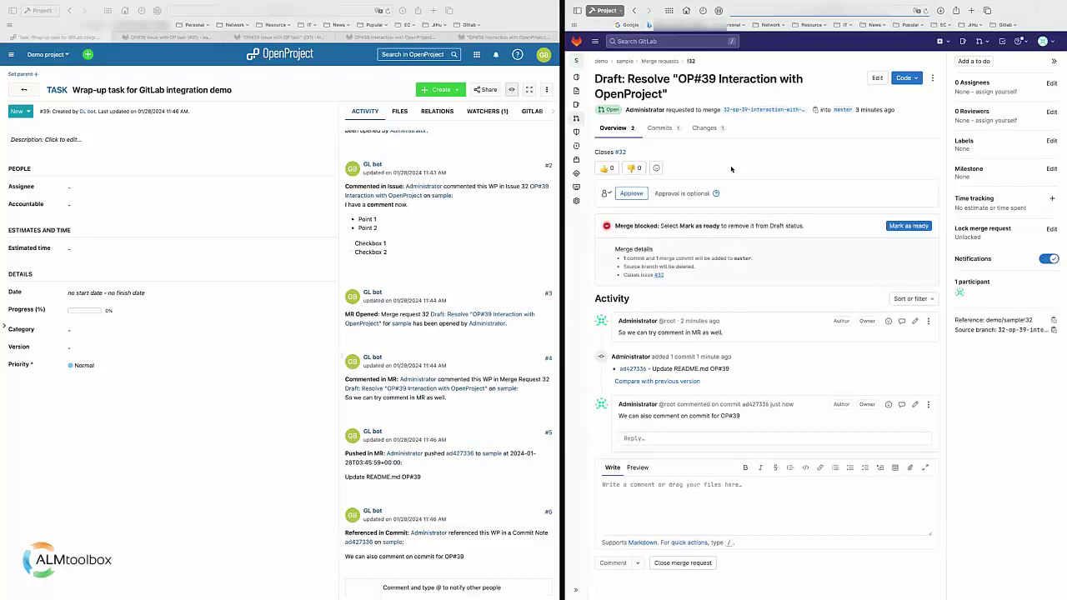
pyautogui.click(900, 226)
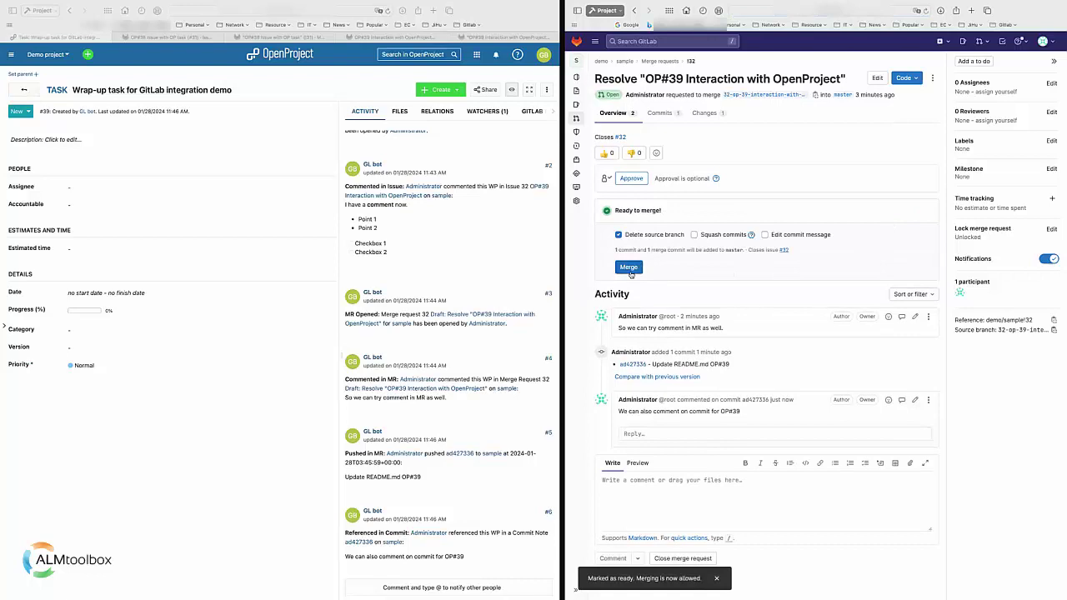
pyautogui.click(629, 268)
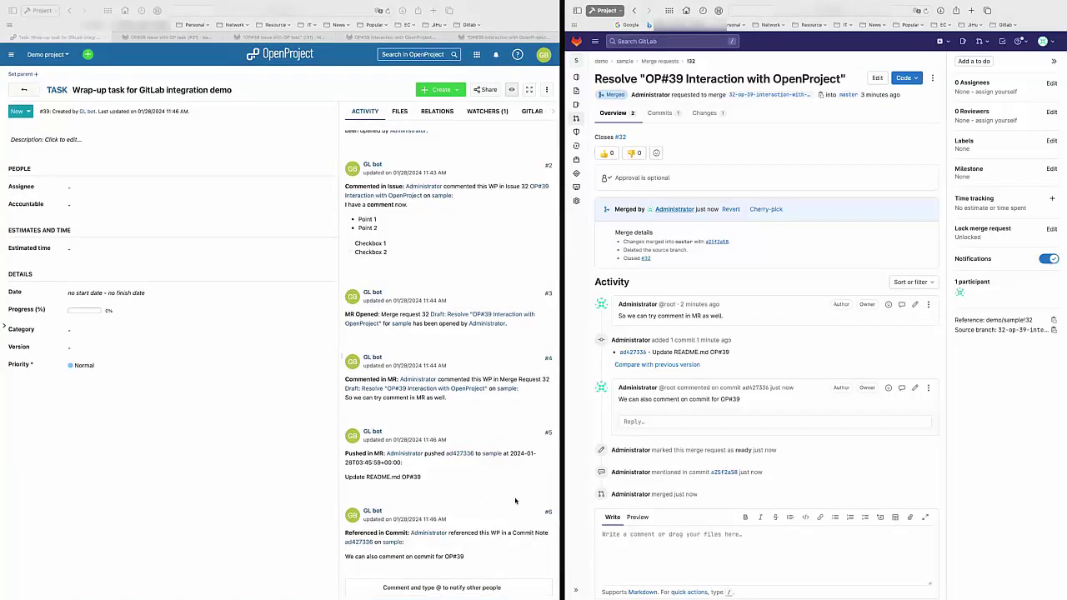
# Reload the OpenProject task and examine the activity entries for the merge and the closing of the GitLab issue.
pyautogui.rightClick(515, 499)
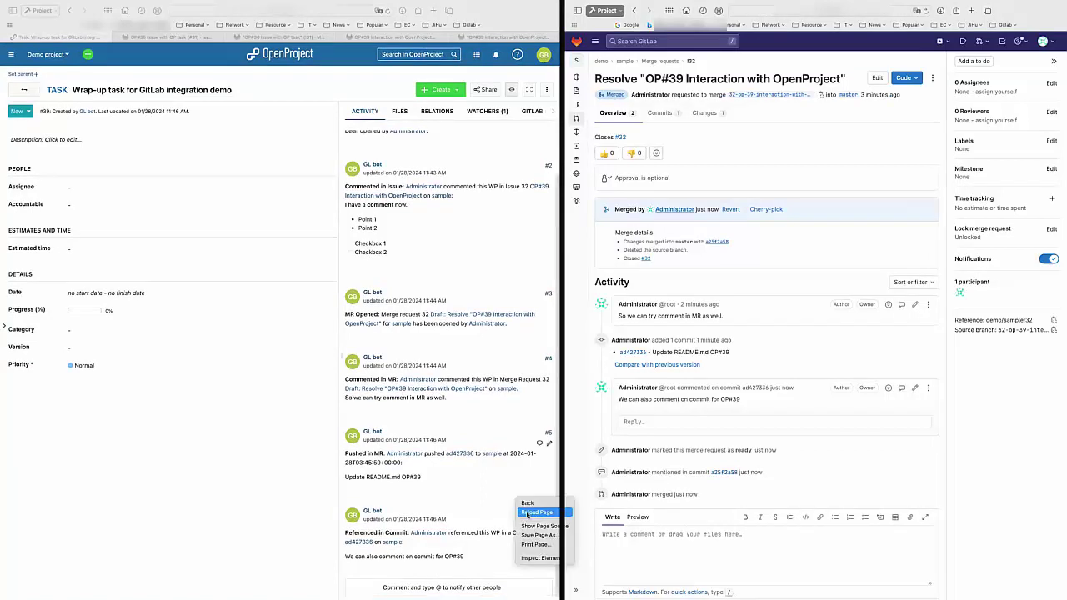
pyautogui.click(527, 513)
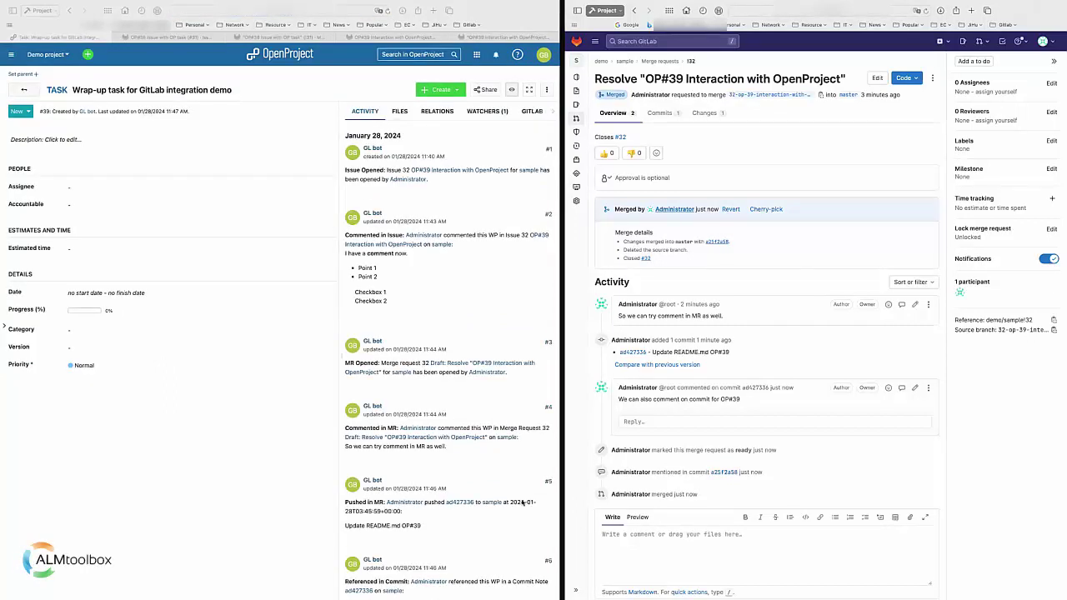
pyautogui.scroll(-3, 522, 501)
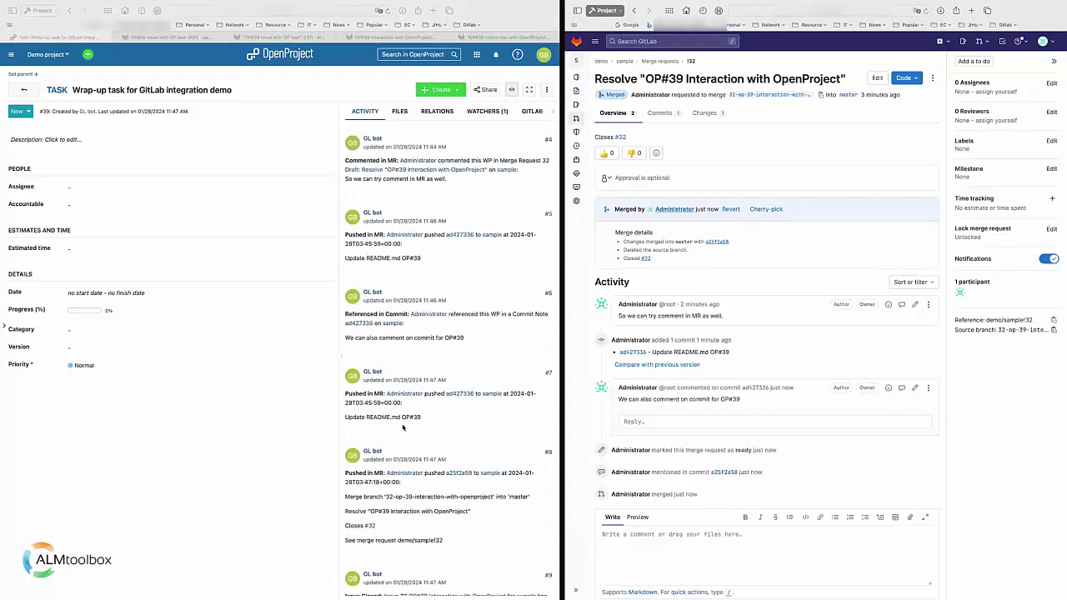
pyautogui.scroll(-1, 401, 427)
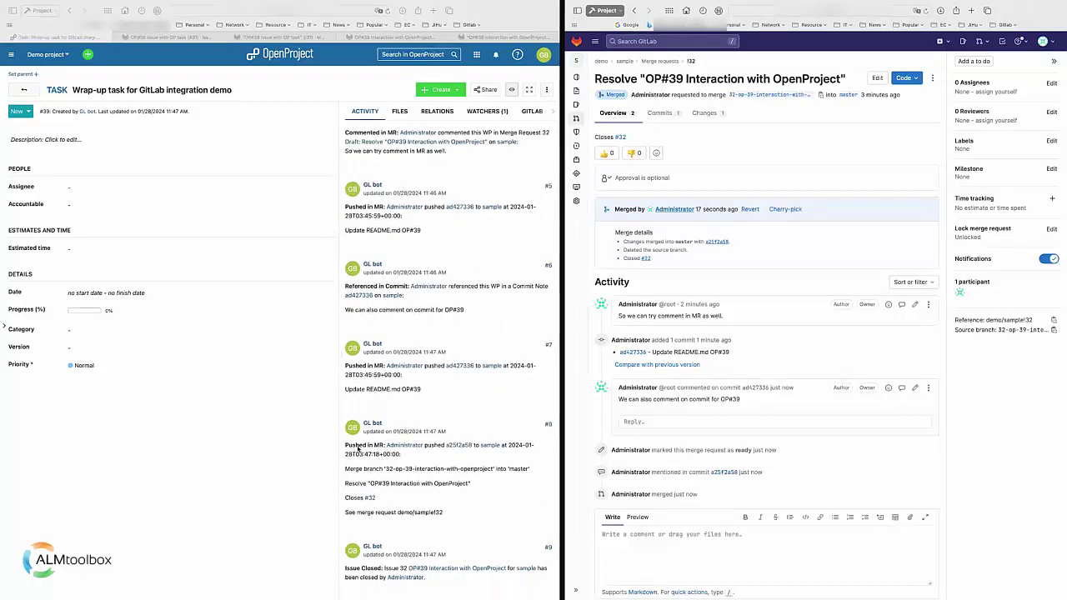
# Read the task's latest activity entries on the push, issue closure and merge, and check the status of its linked GitLab issue and merge request.
pyautogui.click(474, 487)
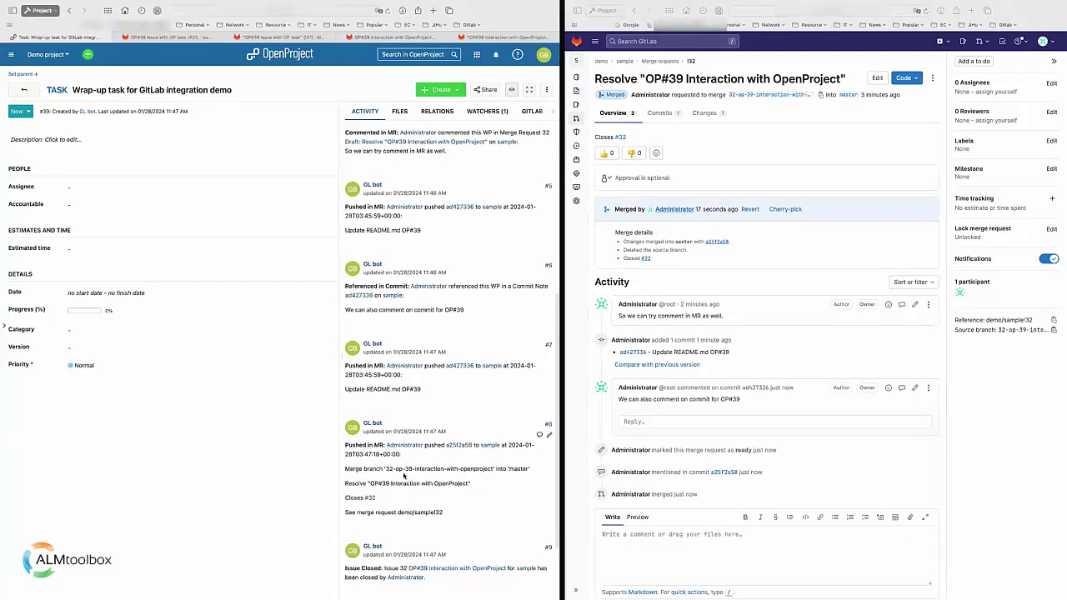
pyautogui.scroll(-2, 427, 491)
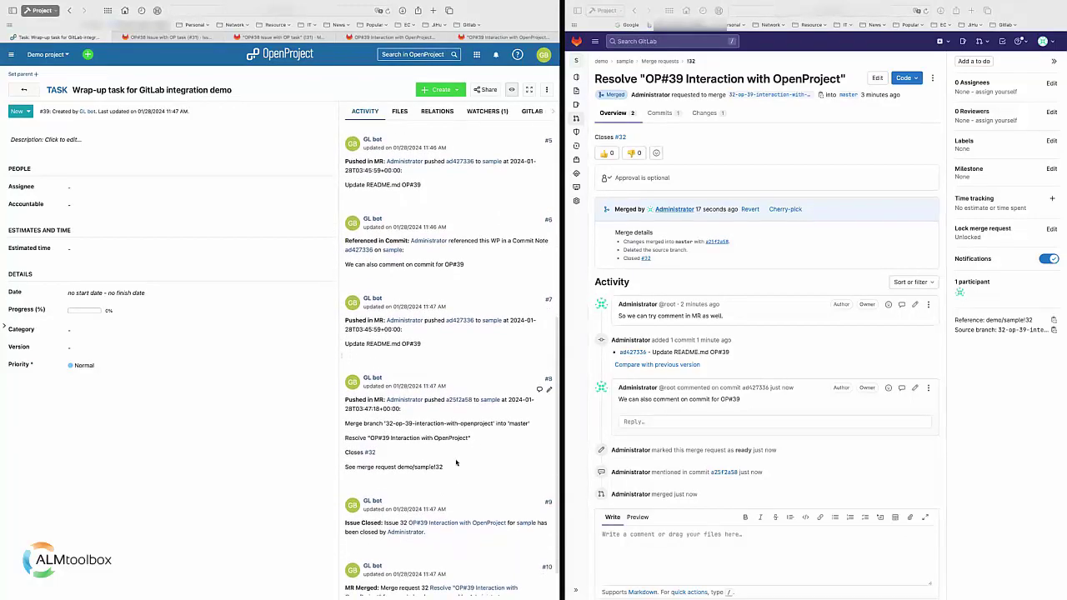
pyautogui.tripleClick(421, 464)
pyautogui.scroll(-2, 438, 484)
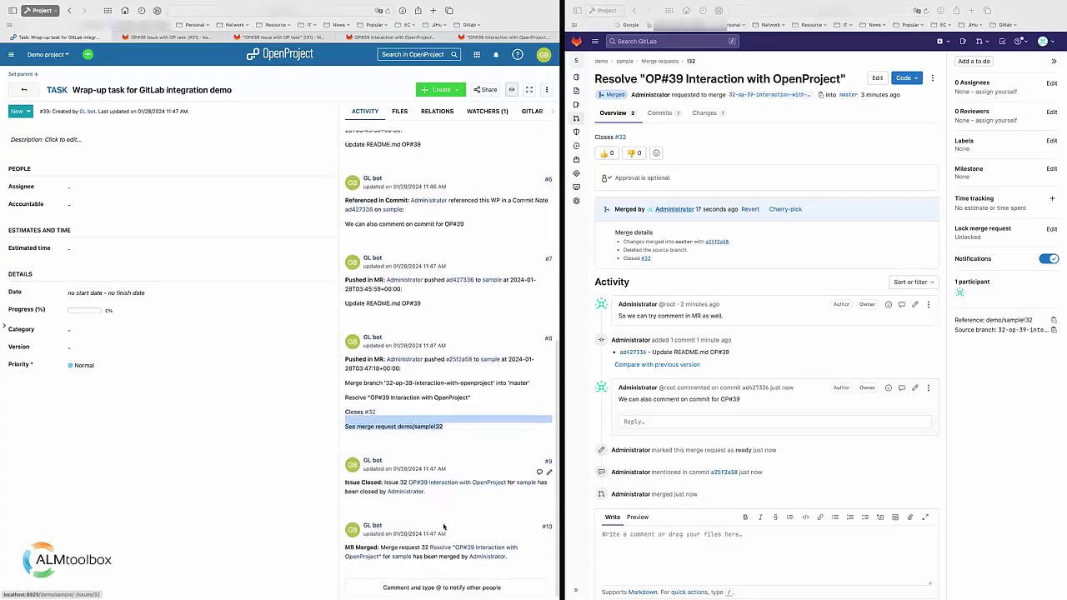
pyautogui.moveTo(444, 497); pyautogui.dragTo(375, 463)
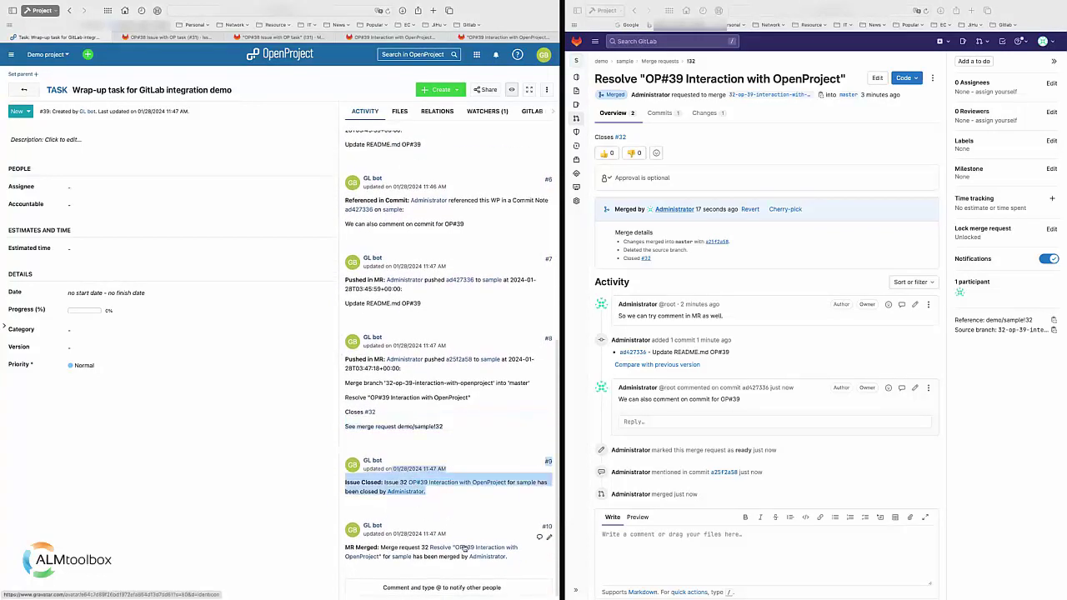
pyautogui.moveTo(519, 563); pyautogui.dragTo(364, 524)
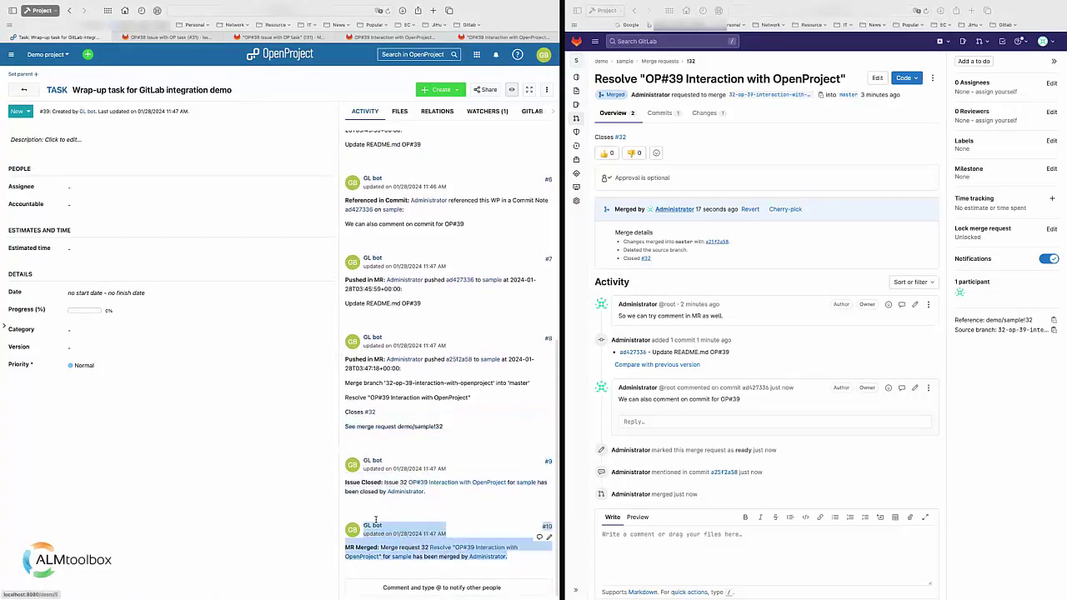
pyautogui.click(532, 112)
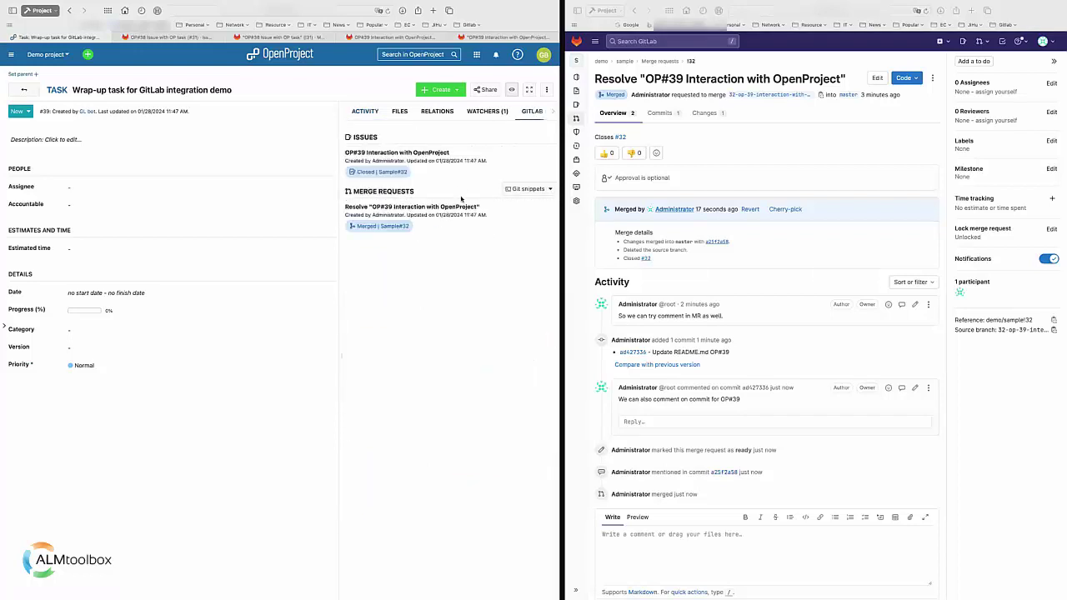